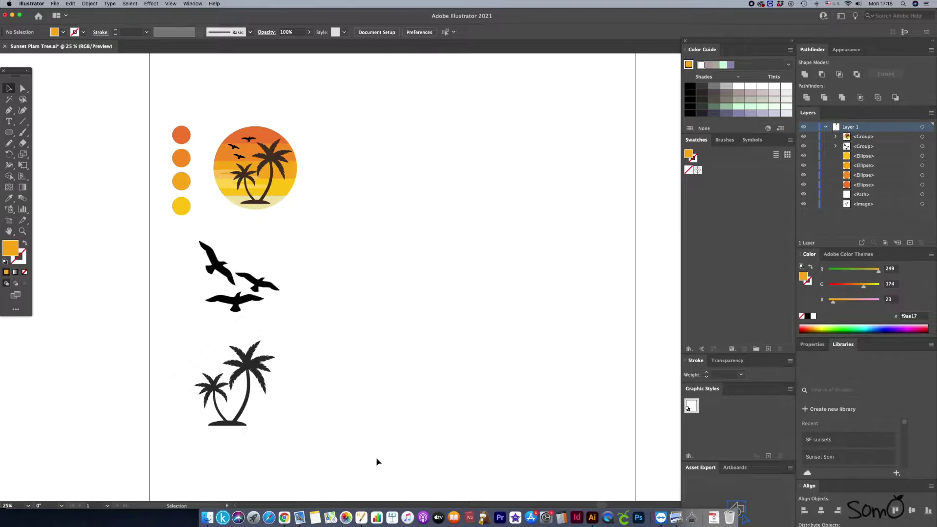
Step: Move the black birds slightly to the right and the palm tree silhouette slightly lower on the artboard
key(super+equal)
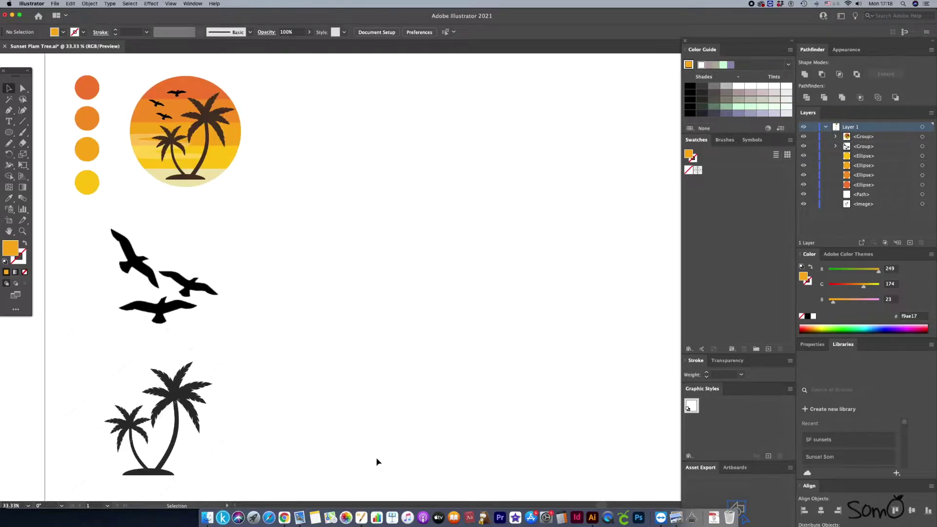
scroll(377, 461, left, 1)
drag(213, 299, 250, 295)
scroll(250, 295, down, 2)
drag(215, 366, 221, 393)
click(397, 259)
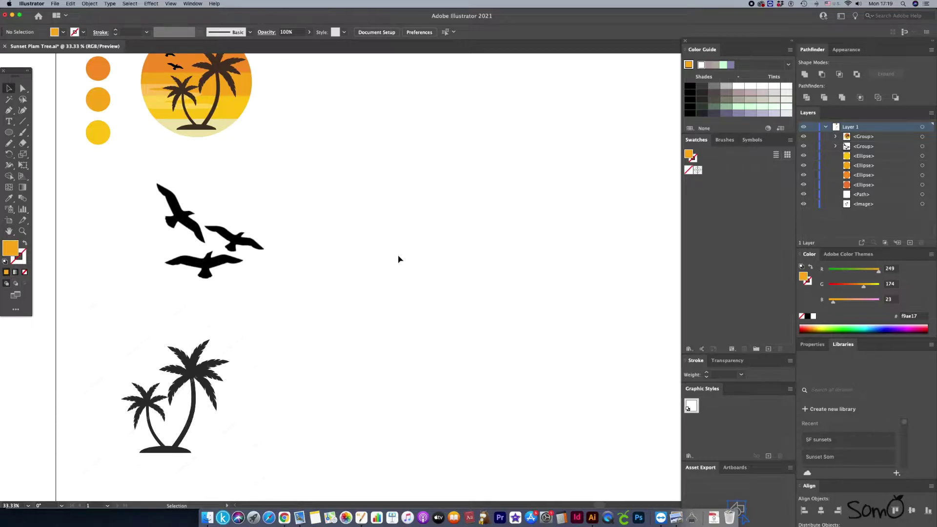
Step: Draw an orange circle about 858 px in diameter in the empty area beside the reference artwork and shift it slightly left
scroll(398, 259, up, 1)
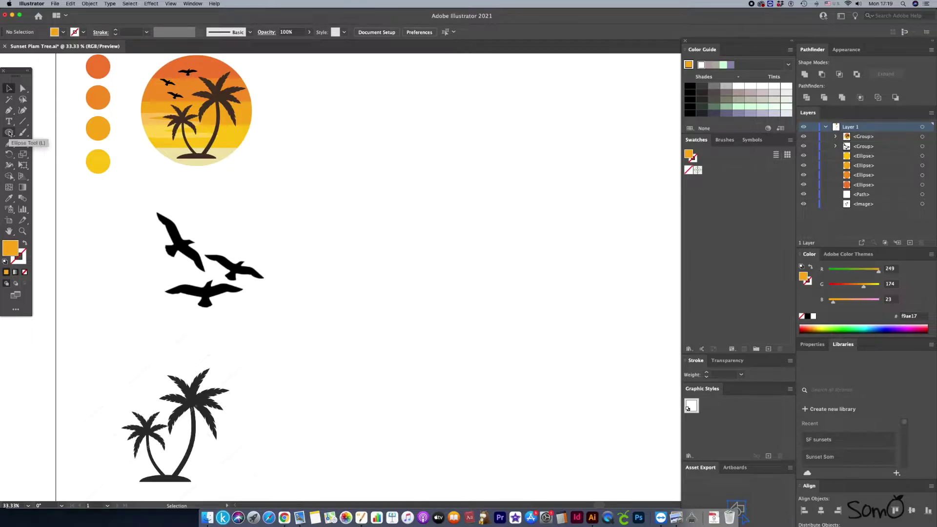
click(9, 133)
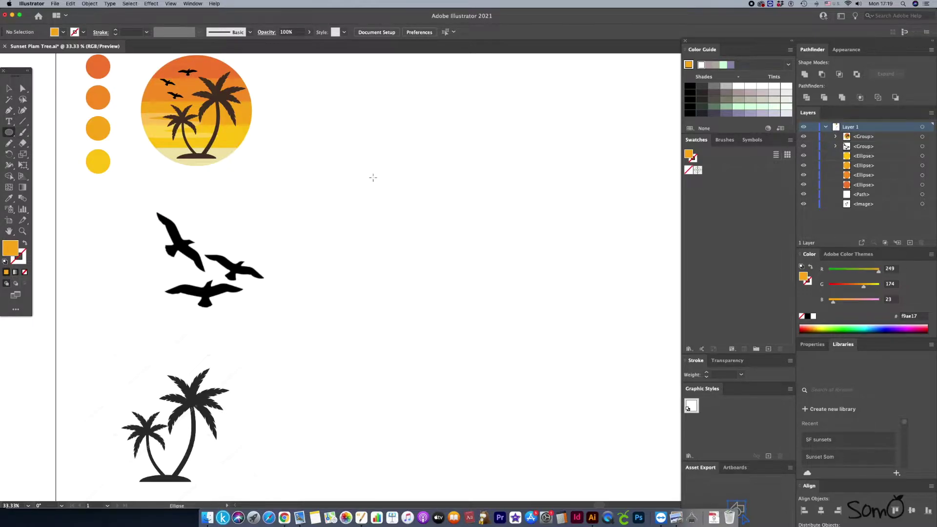
drag(373, 174, 519, 333)
click(9, 87)
drag(470, 236, 440, 235)
key(super+shift+a)
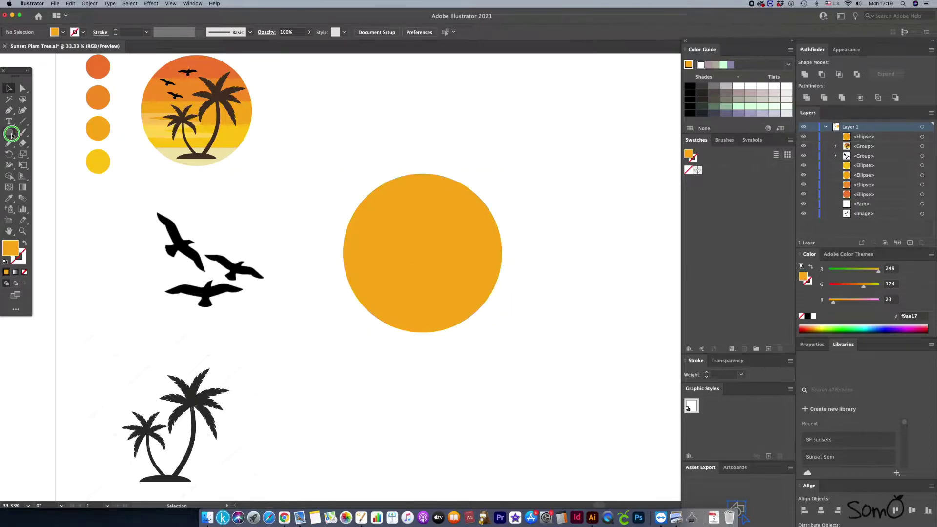
Step: Draw a rectangle about 870 by 162 px across the circle's top and fill it with the darkest orange palette colour
click(10, 132)
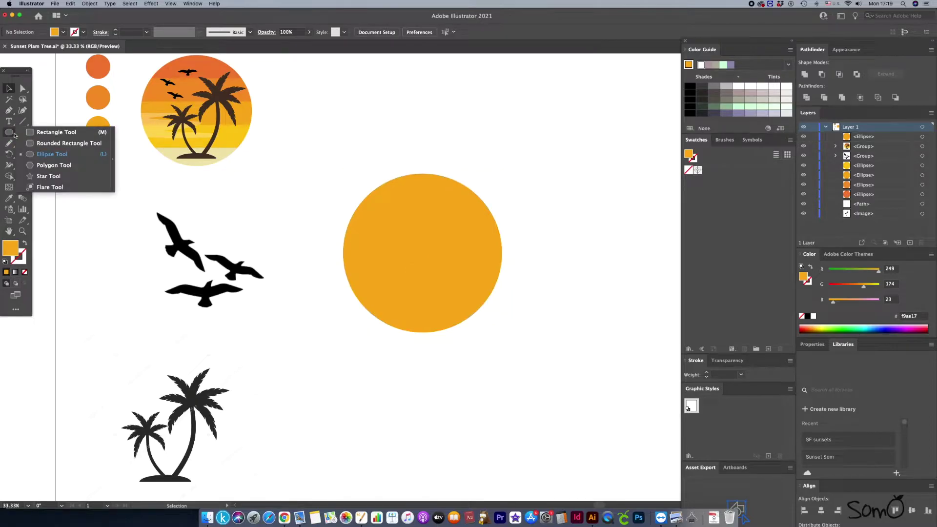
click(42, 132)
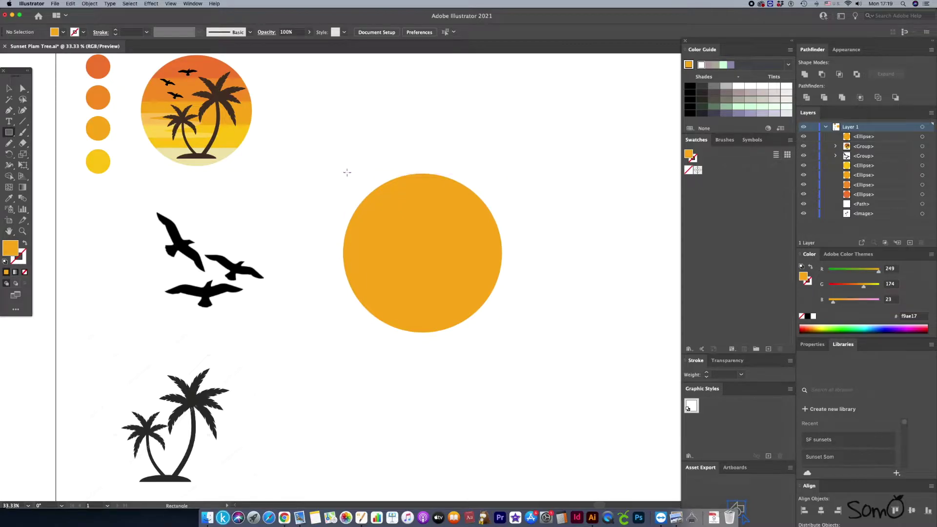
drag(347, 172, 508, 201)
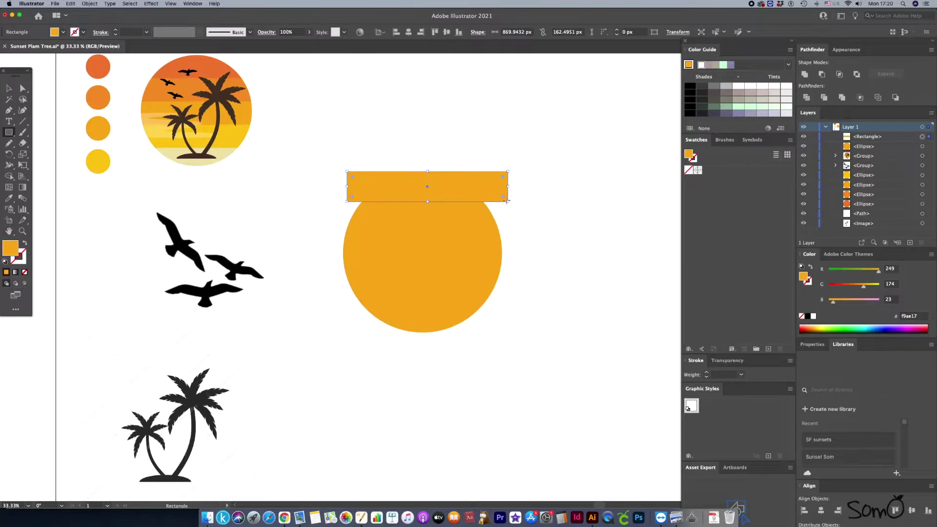
click(11, 199)
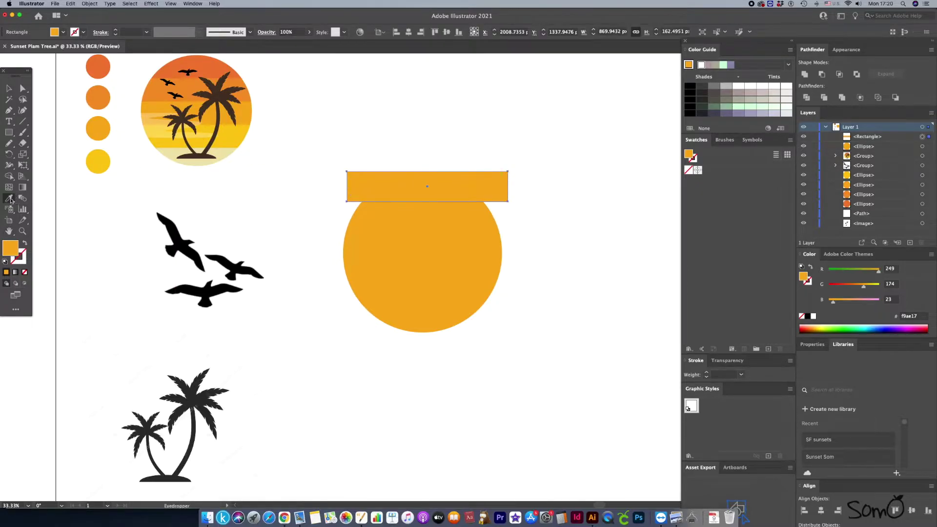
scroll(83, 176, up, 1)
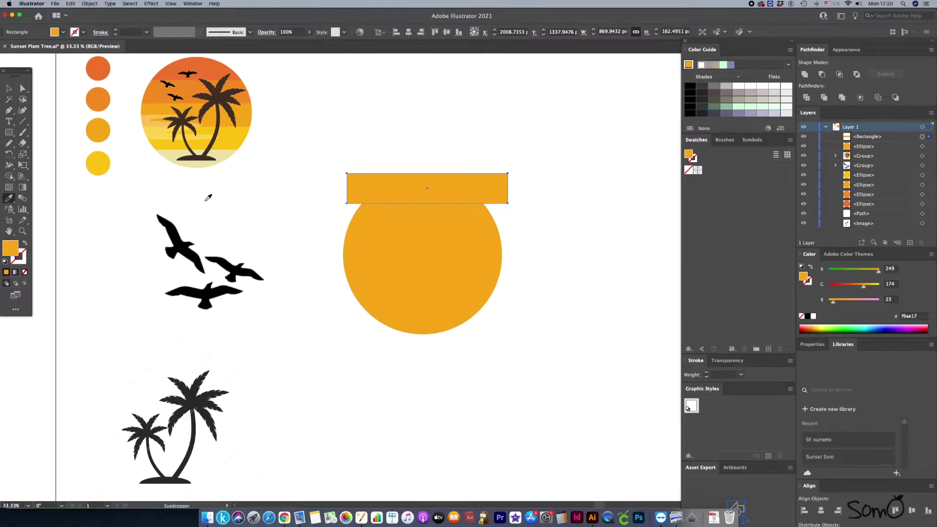
scroll(208, 197, up, 2)
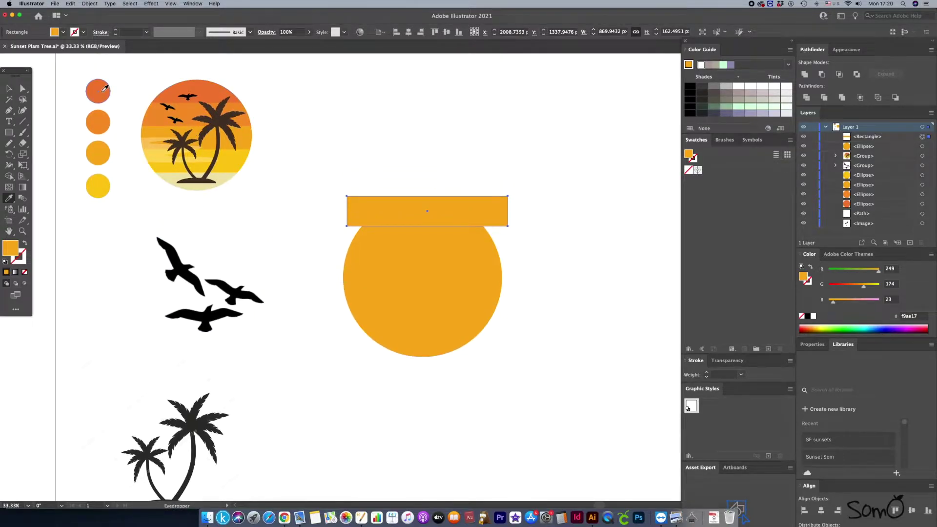
click(102, 91)
click(10, 89)
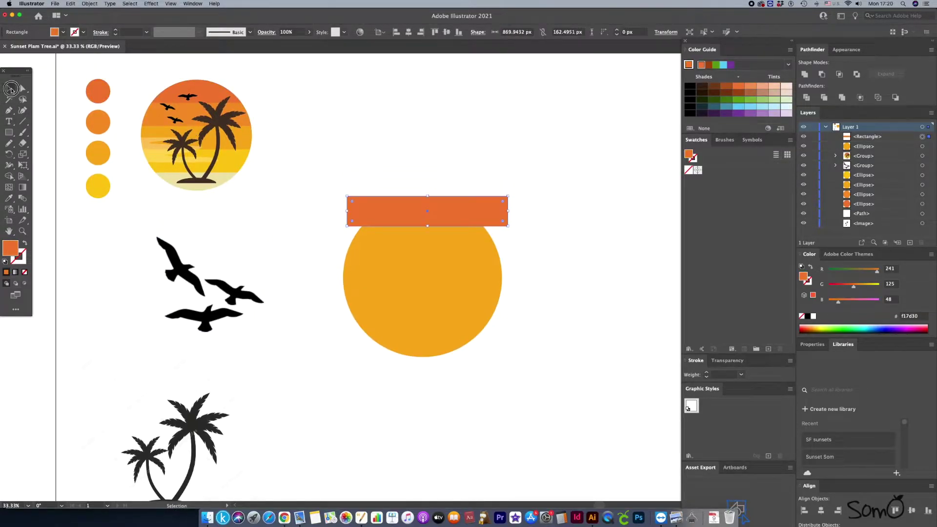
Step: Send the dark orange rectangle to the back and align it centrally with the circle's top edge
right_click(444, 211)
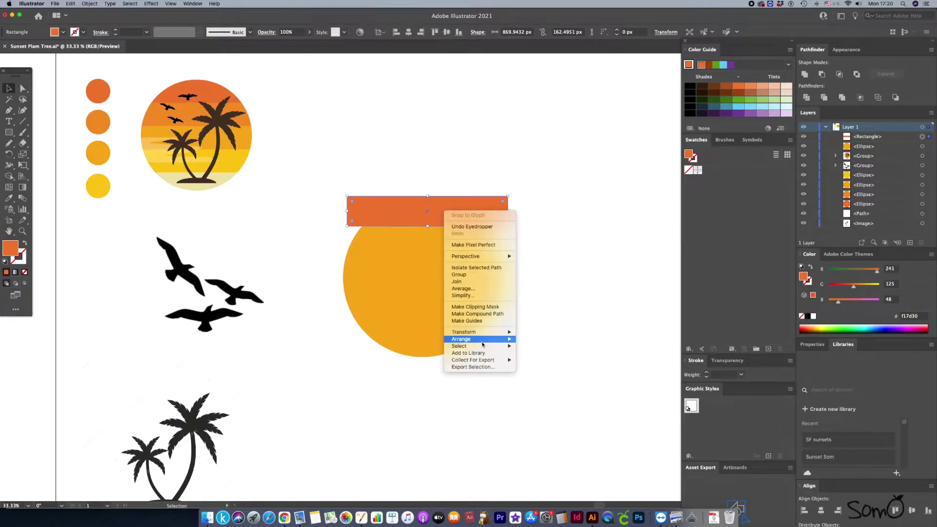
mouse_move(481, 340)
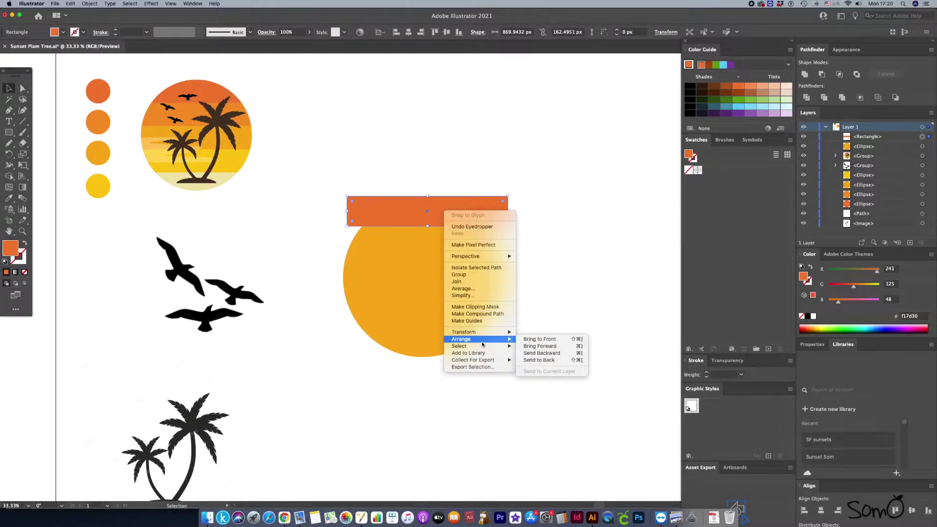
click(540, 360)
click(544, 245)
mouse_move(494, 212)
mouse_down()
mouse_move(485, 213)
mouse_move(494, 210)
mouse_up()
click(552, 245)
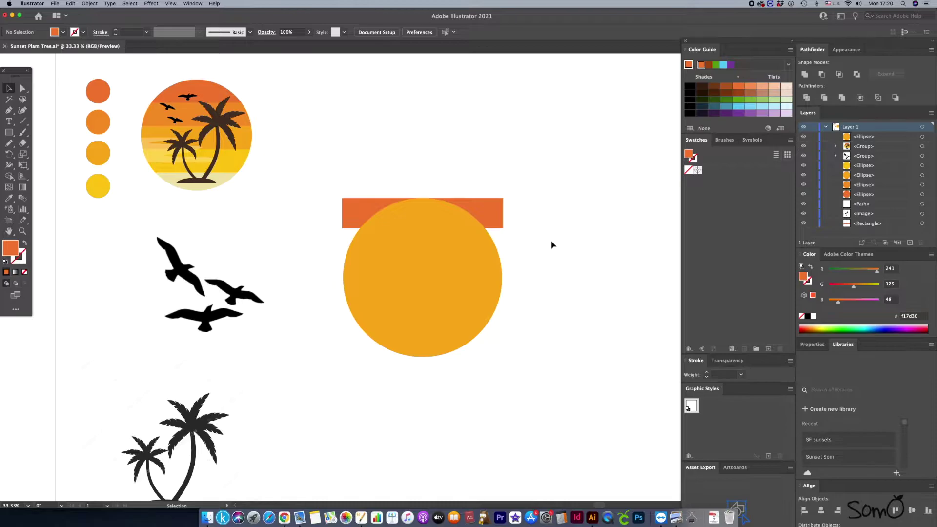
click(538, 233)
Step: Duplicate the dark orange stripe directly below itself and fill the copy with the reference sunset's second orange band colour
click(490, 212)
drag(491, 211, 493, 243)
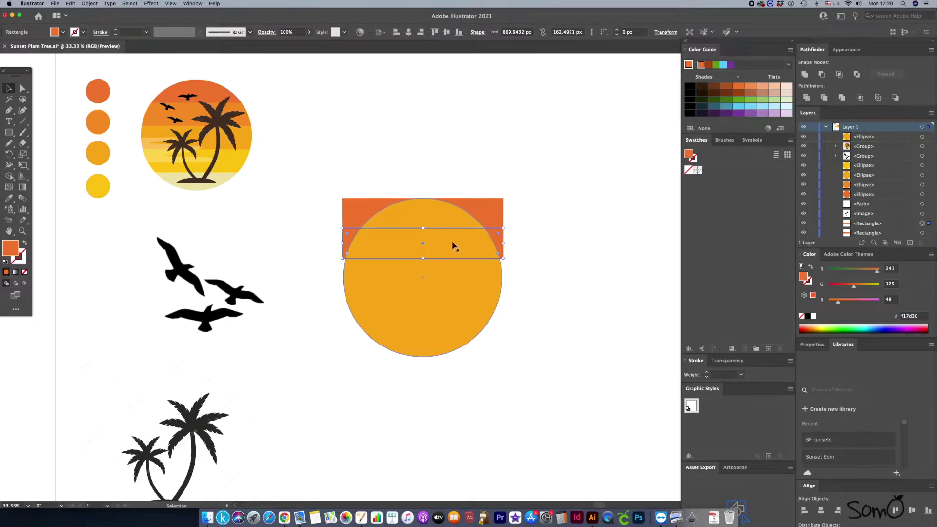
click(8, 198)
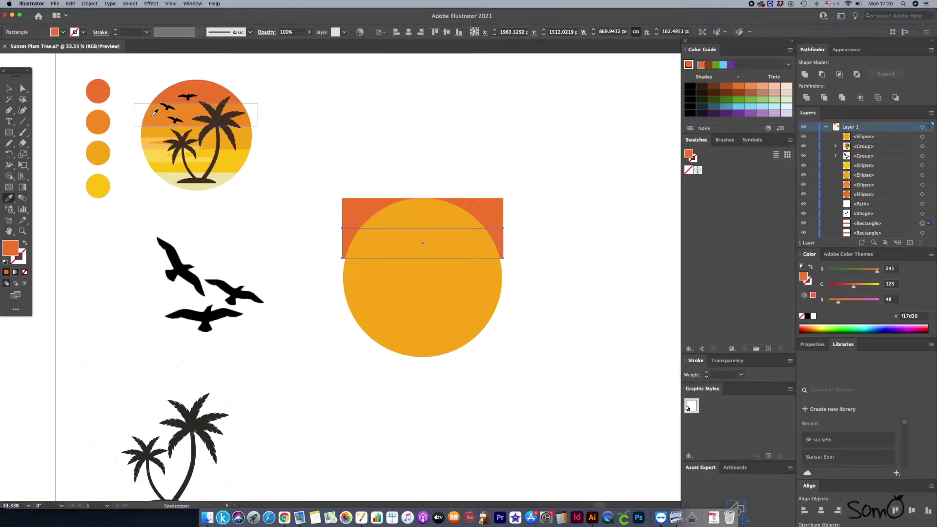
click(154, 113)
click(8, 88)
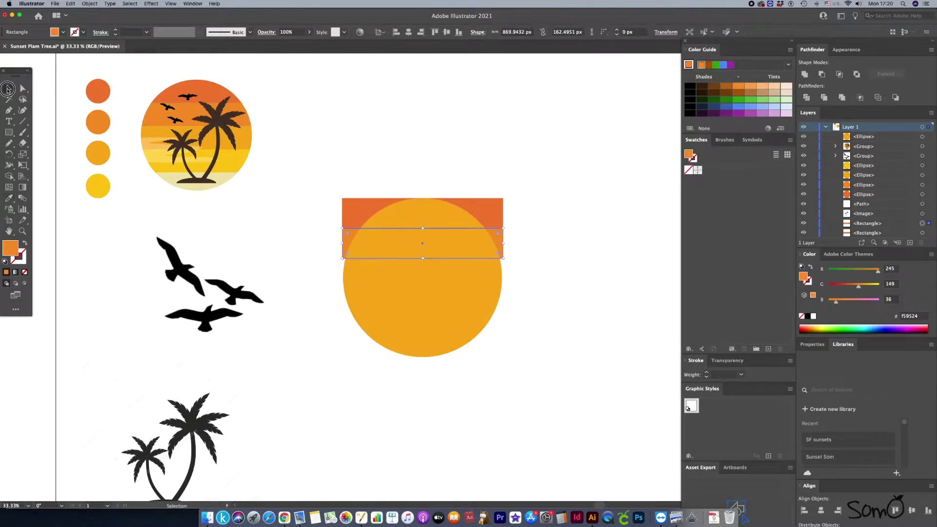
click(530, 257)
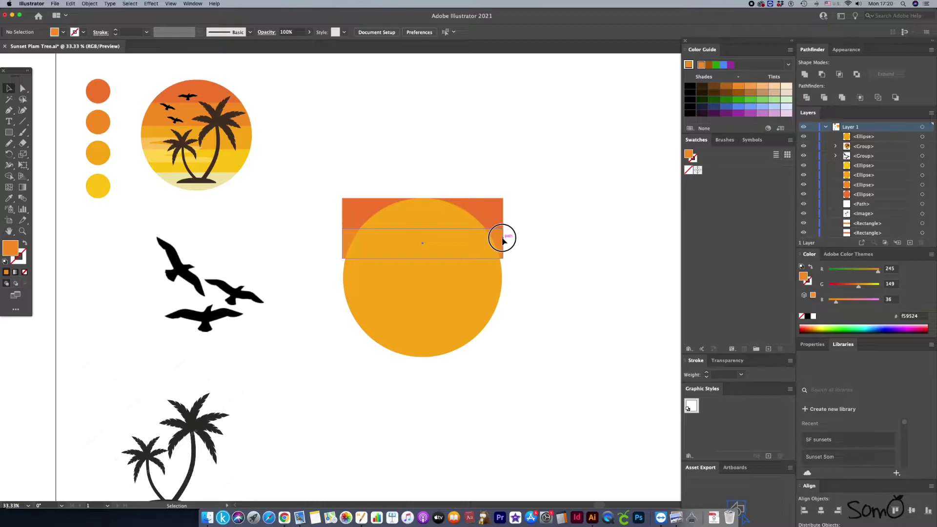
Step: Duplicate the second stripe directly below itself and fill the copy with the third palette circle's orange
drag(503, 239, 503, 270)
click(8, 198)
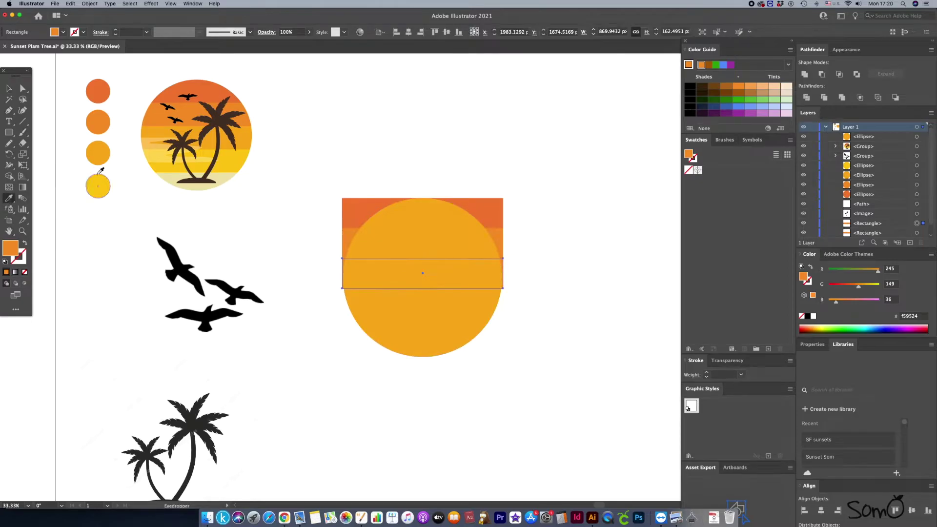
click(101, 150)
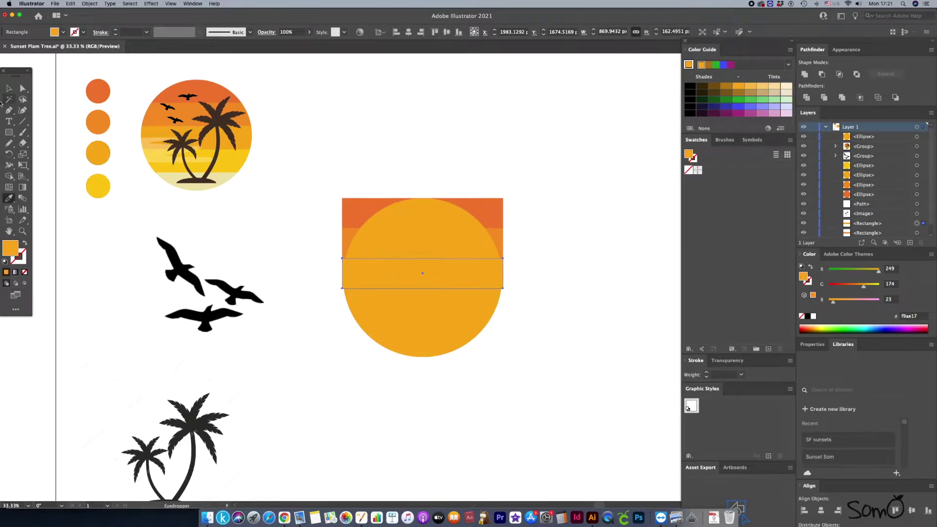
click(9, 87)
click(337, 171)
Step: Recolour the large circle black by sampling the fill of the birds
click(446, 261)
click(10, 198)
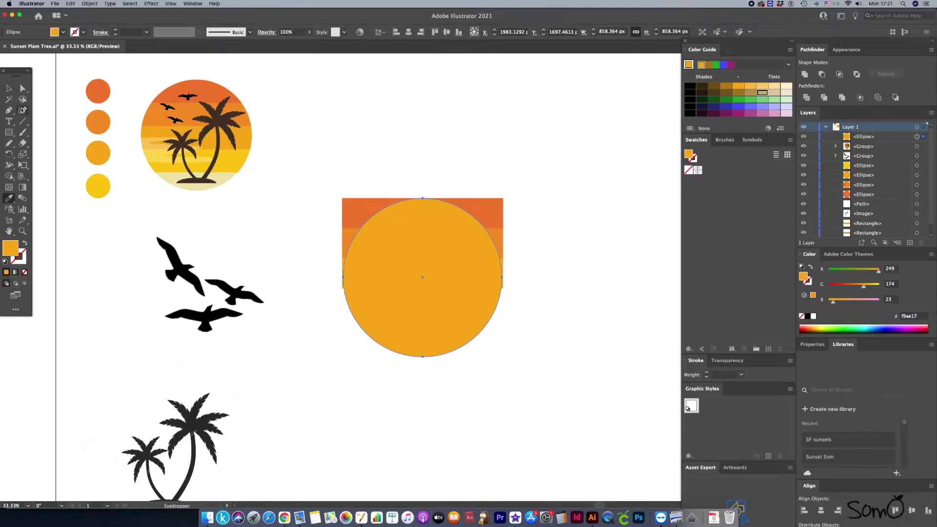
click(9, 89)
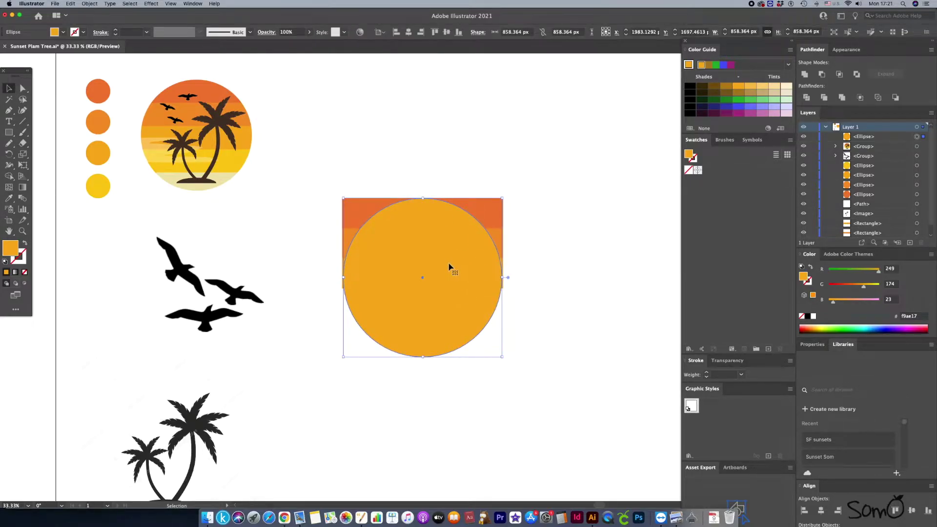
click(8, 198)
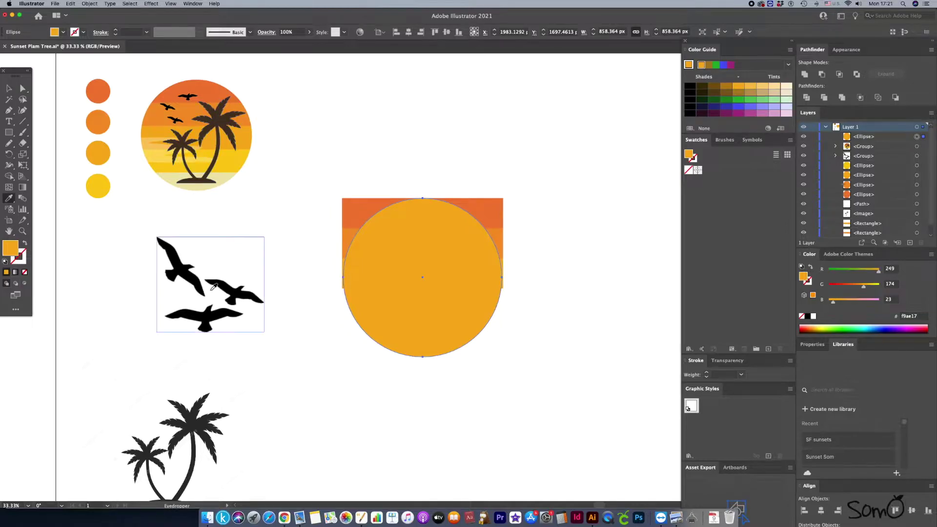
click(210, 315)
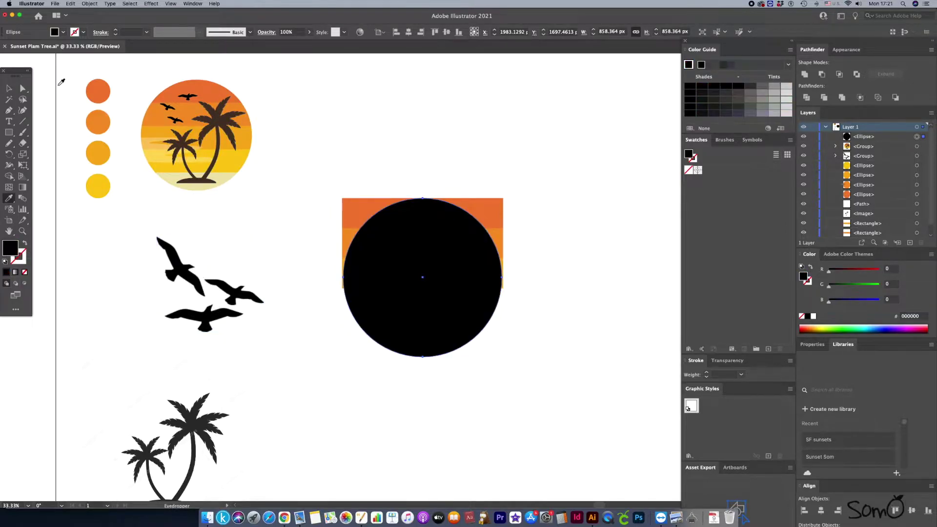
click(9, 88)
click(487, 182)
Step: Duplicate the third stripe directly below itself and fill the copy with the yellow sampled from the reference sunset
drag(503, 263, 502, 288)
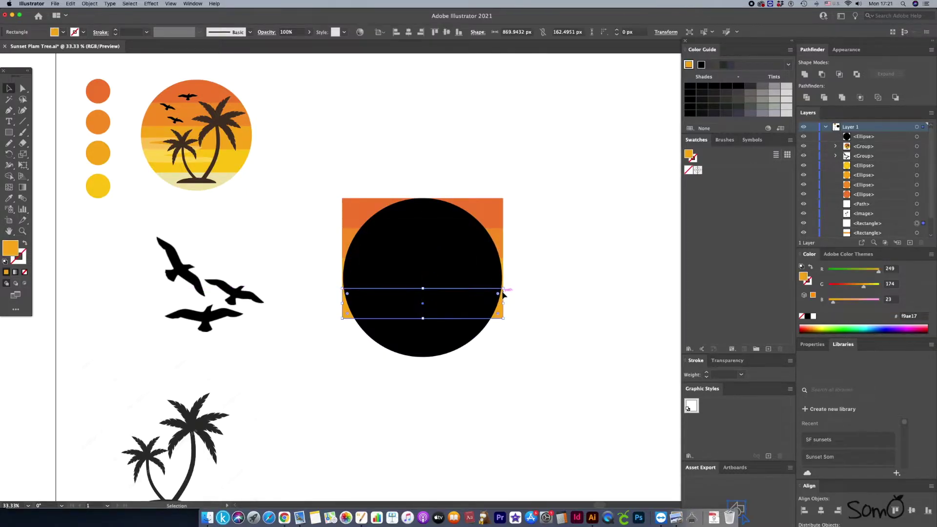
click(9, 200)
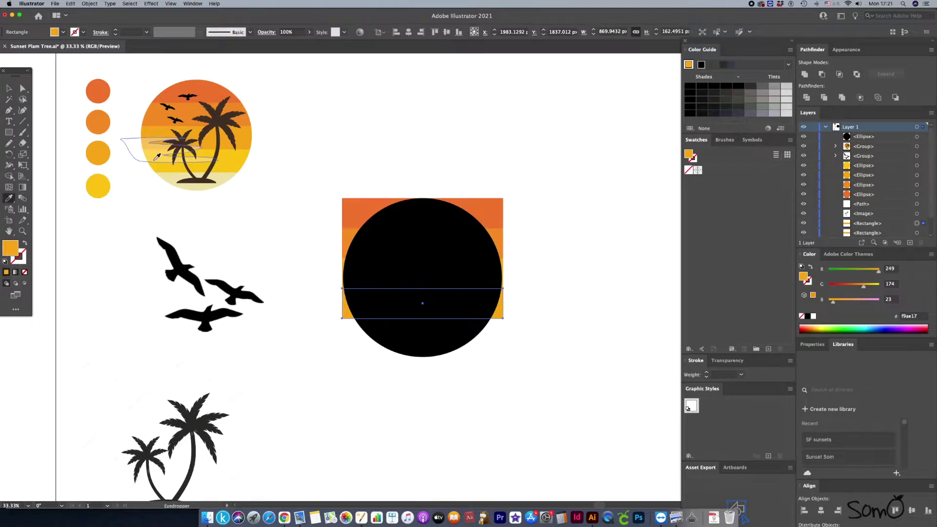
click(165, 167)
click(9, 88)
click(581, 267)
Step: Duplicate the yellow stripe directly below itself and fill the copy with the pale cream of the reference sunset's lowest band
drag(504, 317, 503, 347)
click(7, 200)
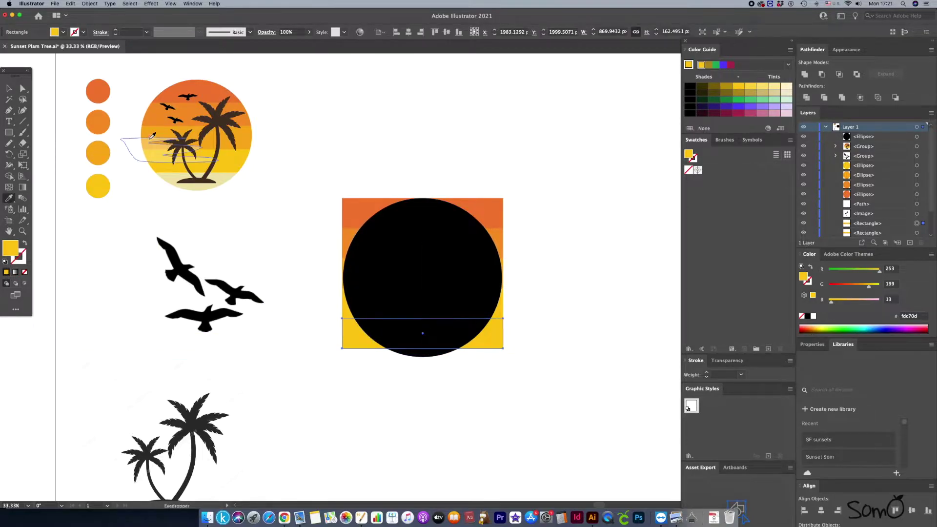
click(172, 171)
click(9, 88)
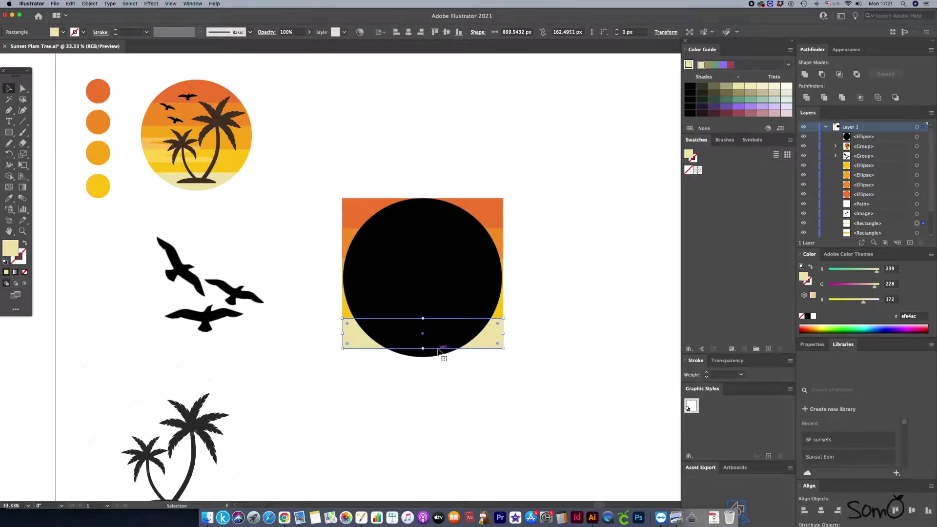
Step: Extend the cream stripe's lower edge down to the bottom of the black circle
click(423, 349)
drag(423, 350, 423, 357)
click(505, 401)
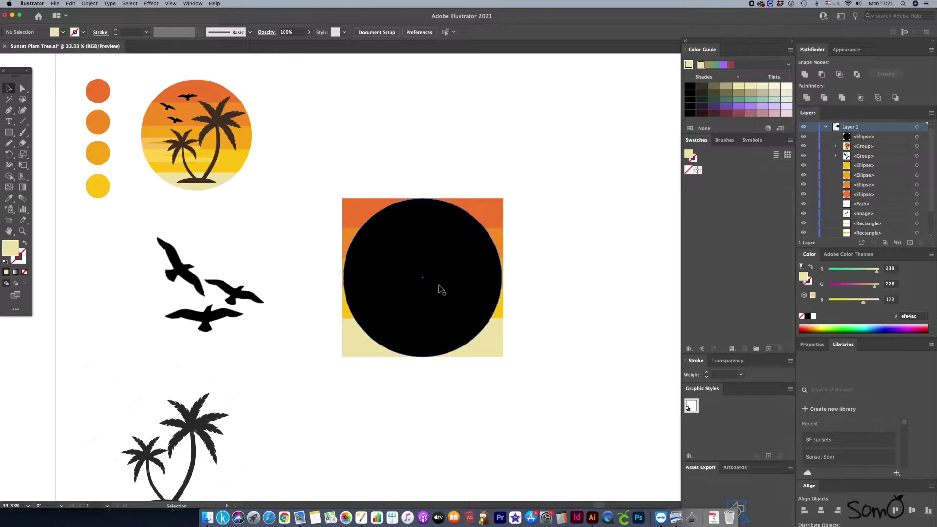
Step: Duplicate the black circle almost exactly in place and hide the upper copy
click(436, 247)
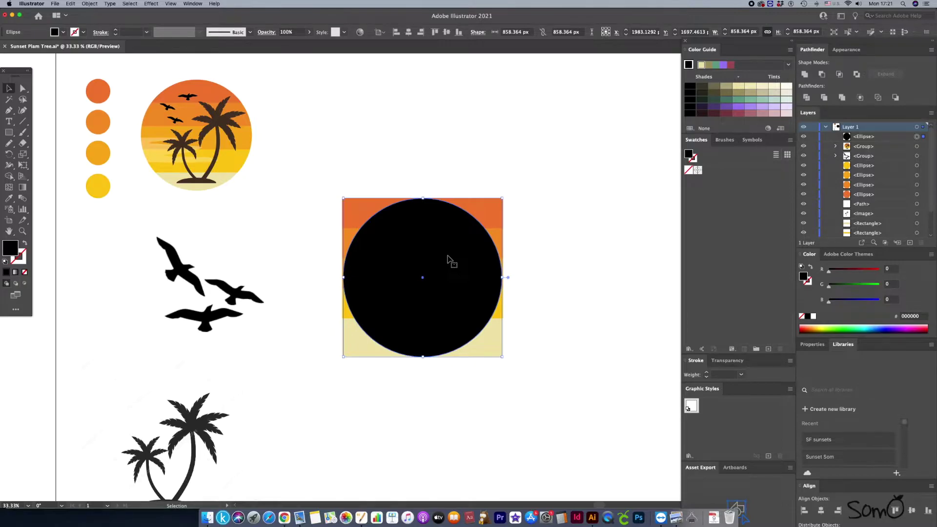
key(a)
mouse_move(450, 259)
mouse_down()
mouse_move(665, 274)
mouse_move(664, 285)
mouse_move(459, 274)
mouse_up()
key(v)
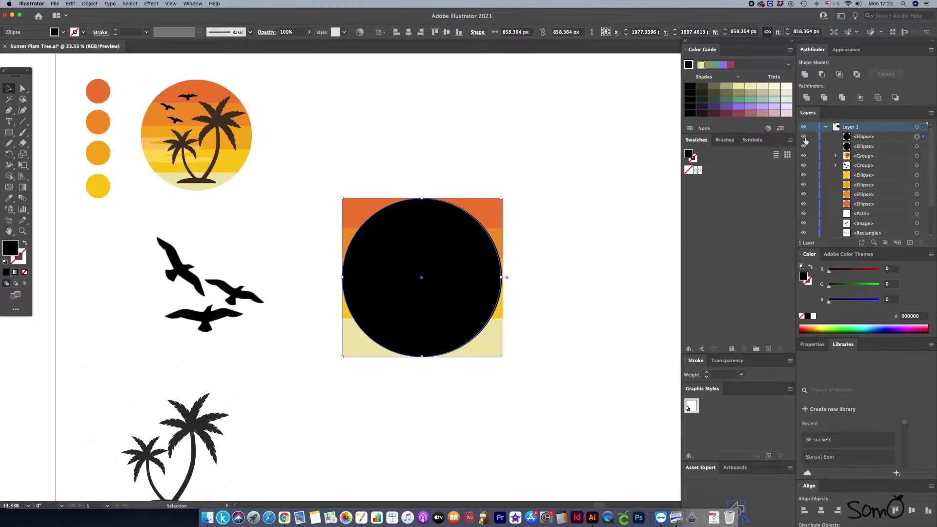
click(803, 137)
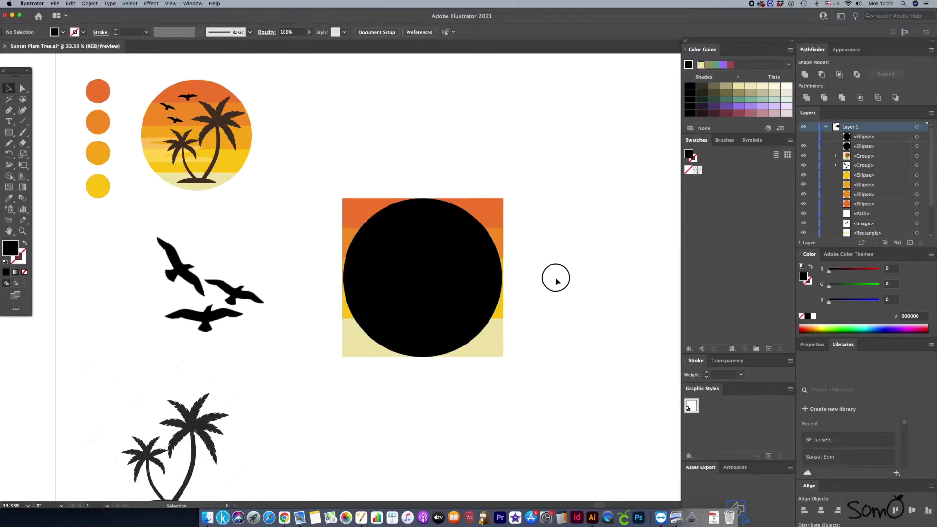
Step: Clip the five sunset stripes to the visible black circle with a clipping mask
drag(329, 161, 550, 380)
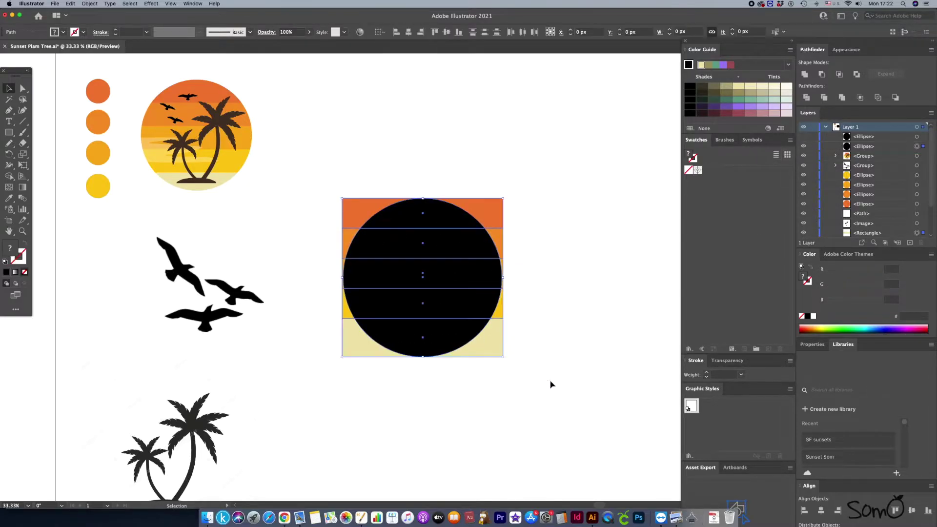
right_click(405, 251)
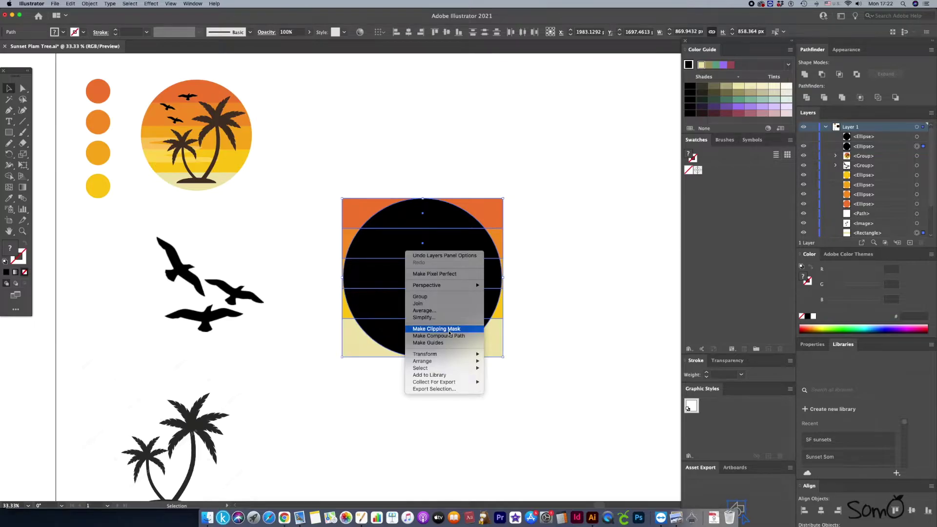
click(449, 330)
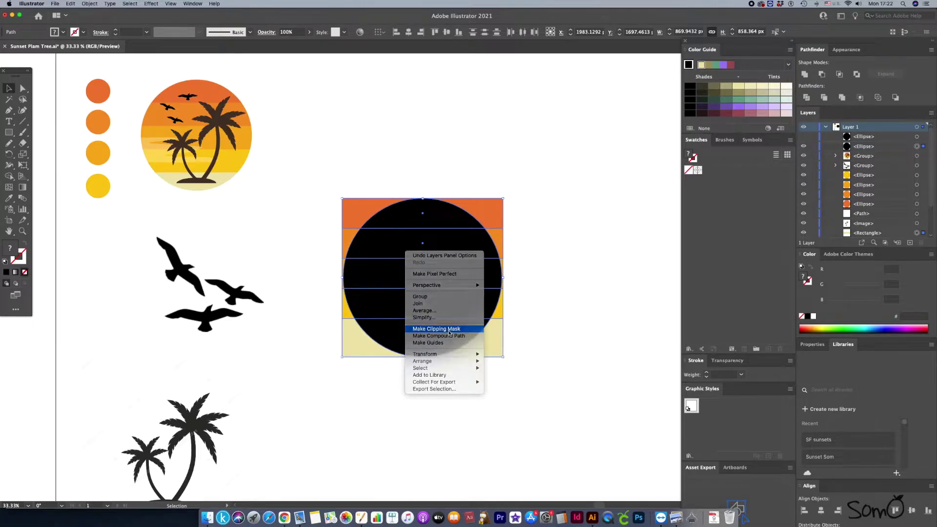
click(564, 322)
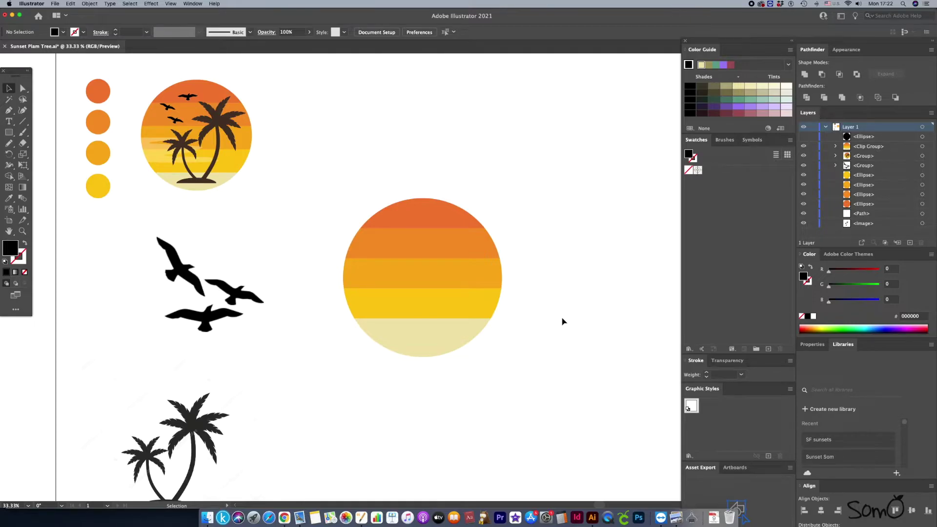
Step: Move the striped sunset circle further right and place the palm tree image between it and the birds
scroll(562, 322, down, 2)
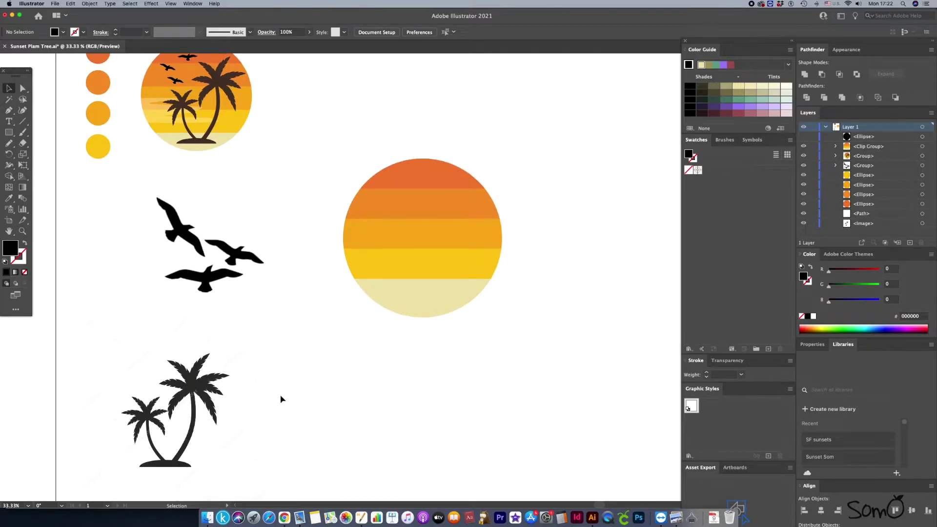
click(211, 396)
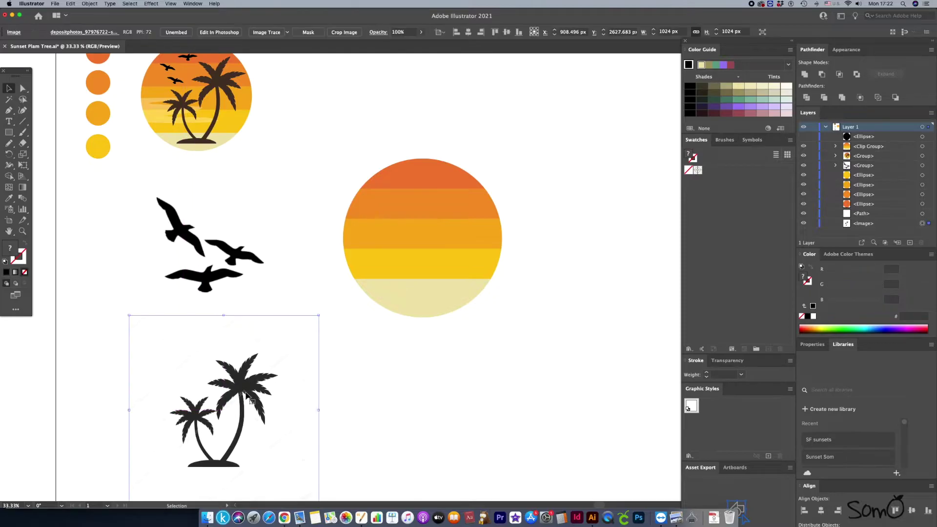
drag(155, 388, 350, 363)
drag(247, 360, 249, 359)
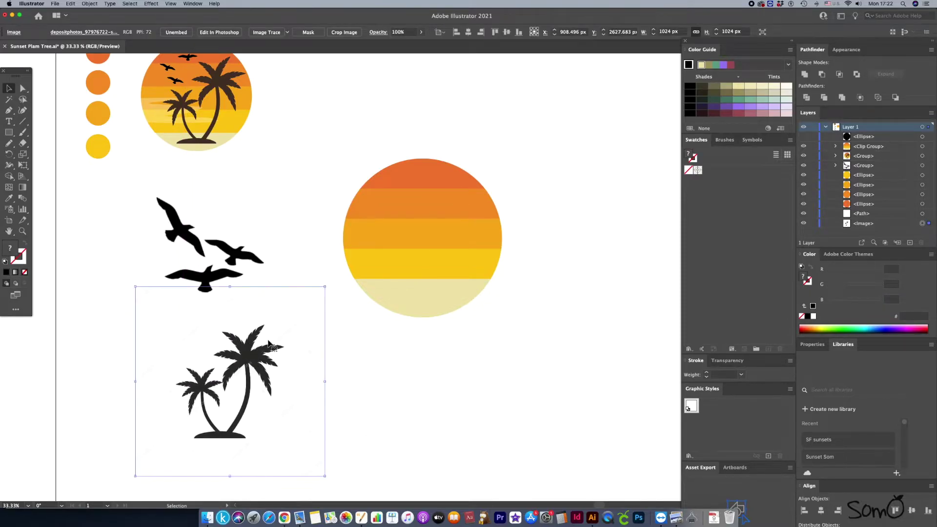
drag(329, 144, 521, 337)
drag(449, 271, 596, 307)
drag(276, 361, 409, 231)
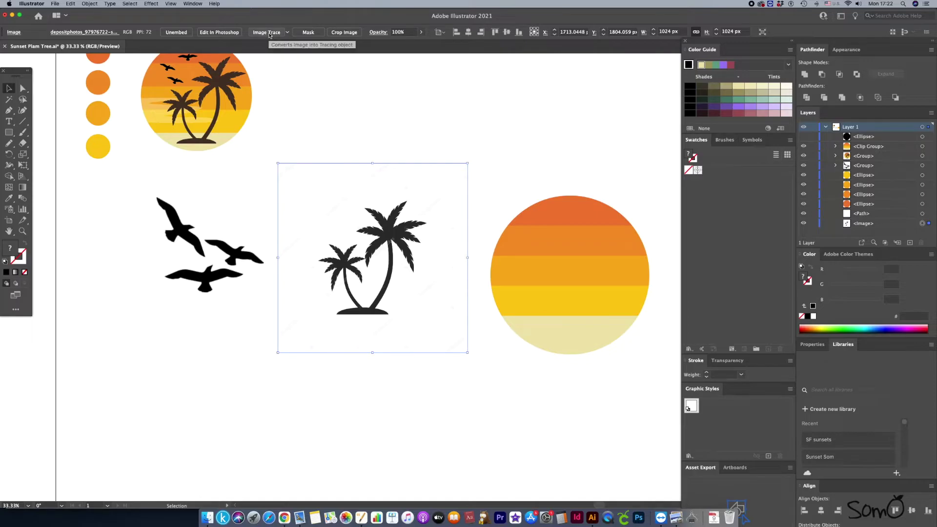
Step: Trace the palm tree image with the default Image Trace preset and expand the tracing into paths
click(287, 33)
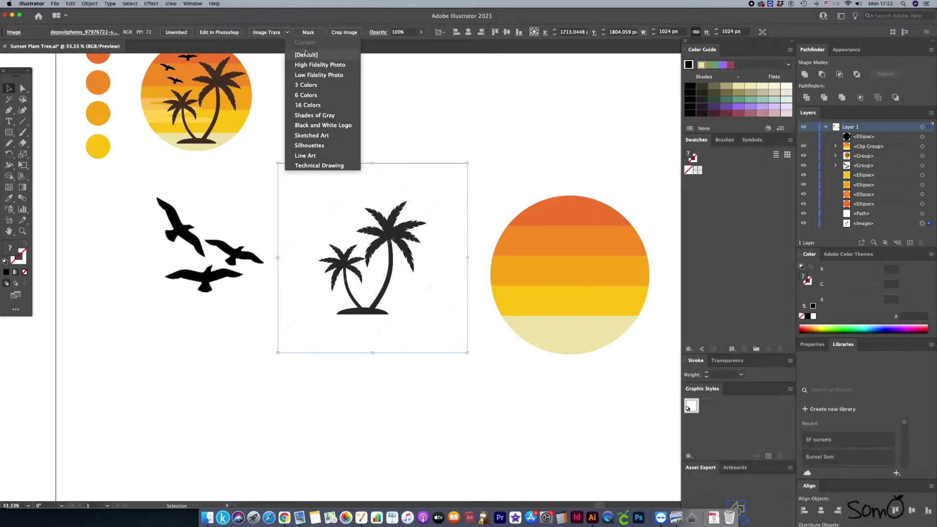
click(281, 22)
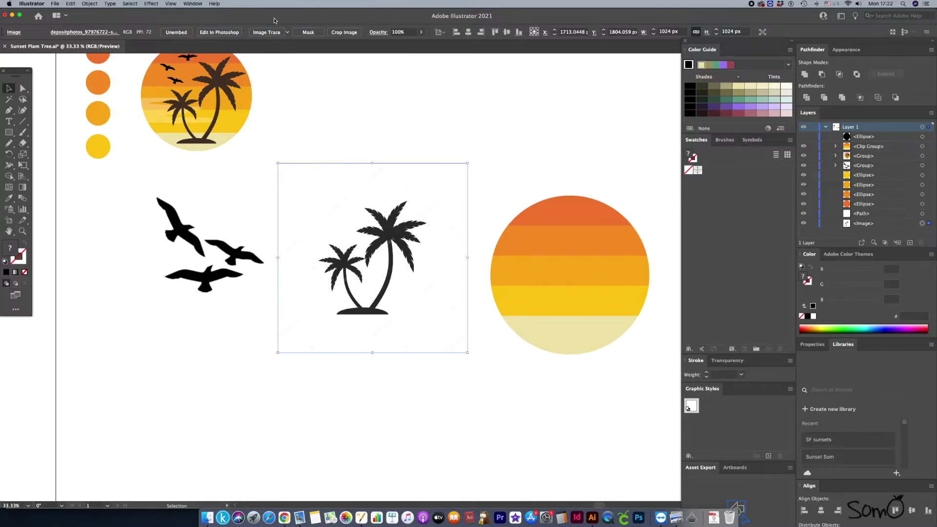
click(269, 34)
click(399, 236)
drag(399, 236, 398, 242)
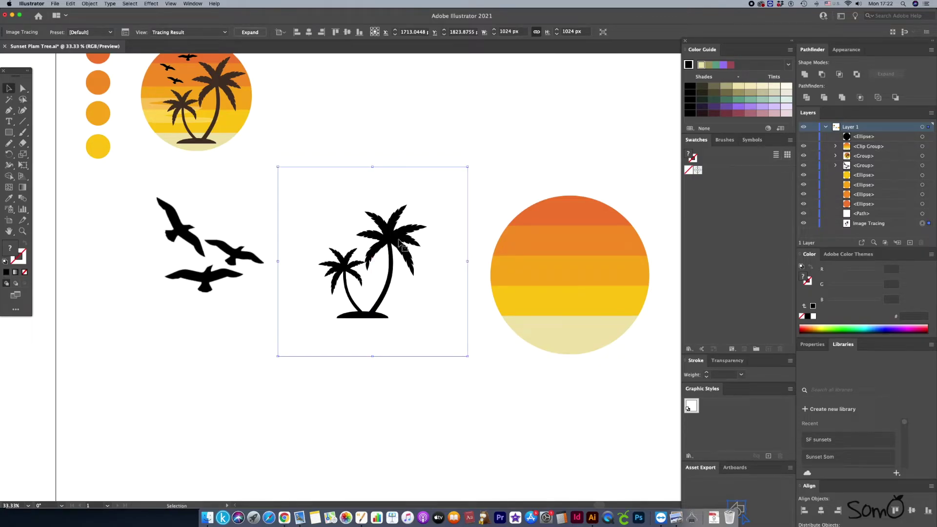
click(249, 33)
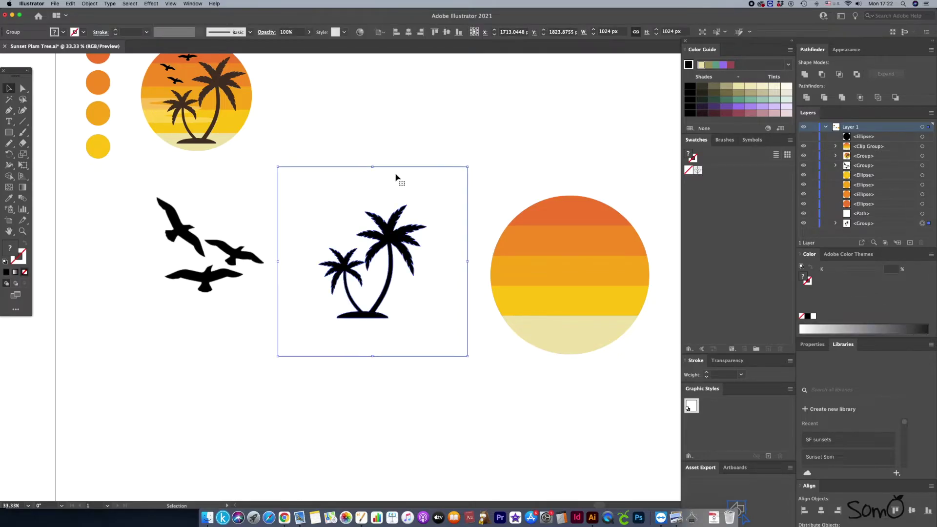
click(440, 247)
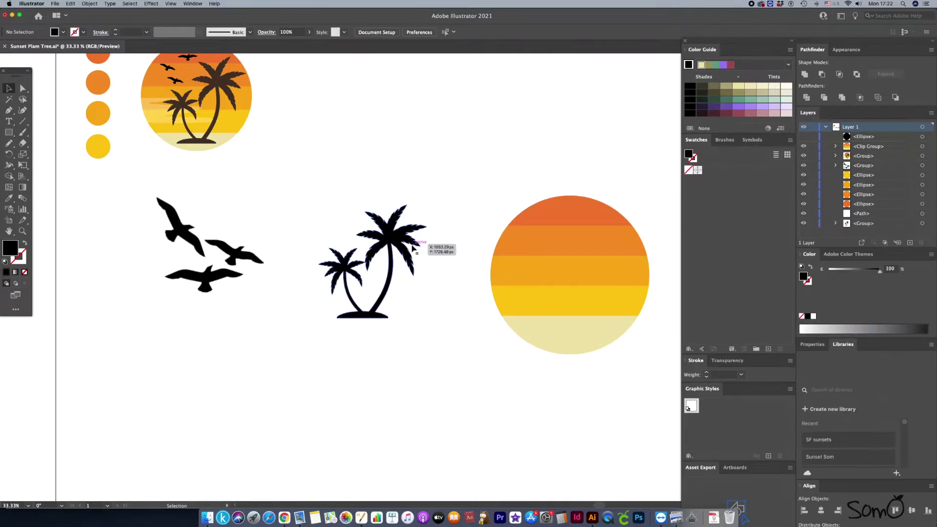
Step: Ungroup the traced palm artwork, delete its white background square and move the palm trees slightly up
mouse_move(408, 236)
mouse_down()
mouse_move(429, 241)
mouse_move(391, 240)
mouse_move(399, 222)
mouse_move(399, 235)
mouse_up()
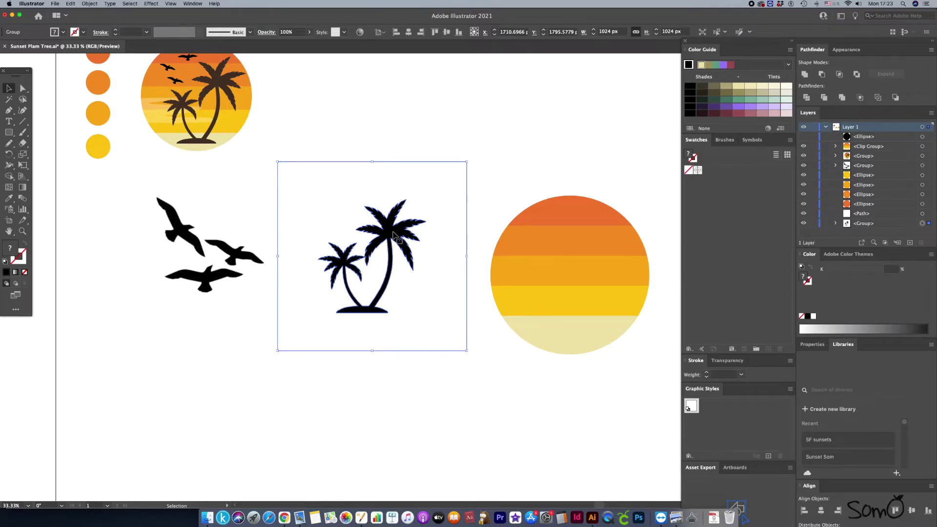
right_click(365, 201)
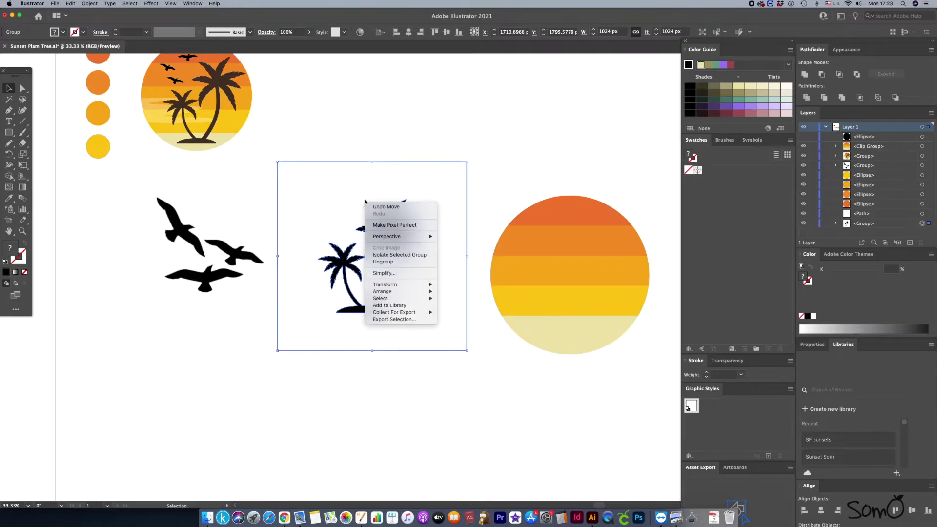
click(385, 262)
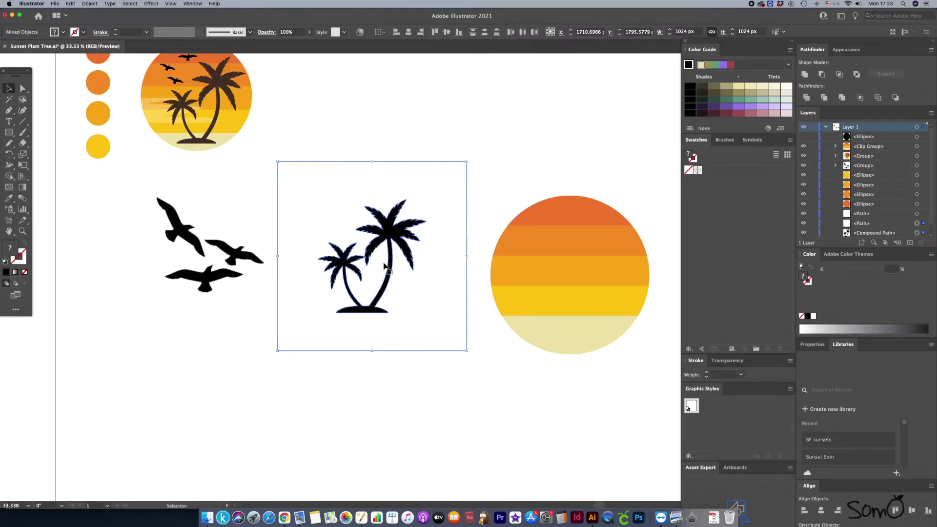
click(356, 116)
click(372, 170)
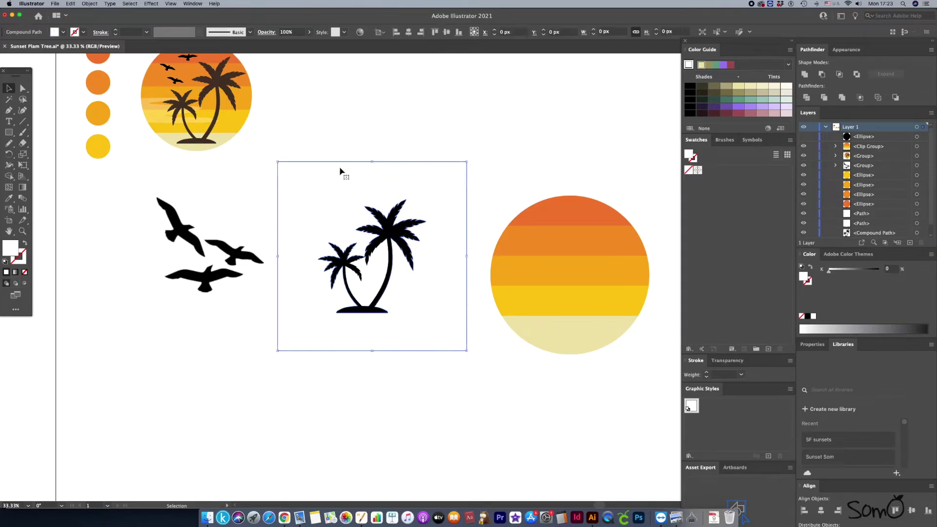
key(Delete)
mouse_move(398, 230)
mouse_down()
mouse_move(397, 207)
mouse_move(569, 227)
mouse_move(381, 172)
mouse_move(401, 214)
mouse_up()
click(339, 131)
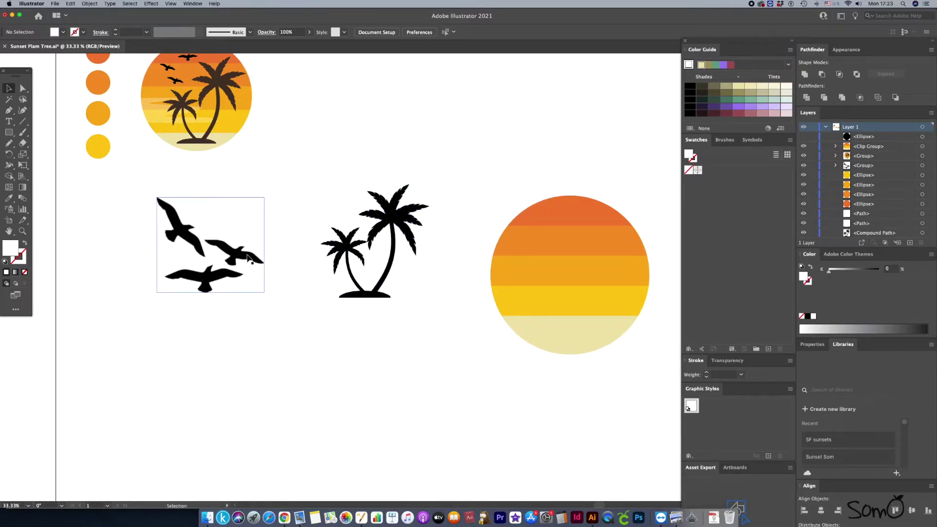
Step: Trace the three-bird image with the default Image Trace preset and expand the tracing into paths
click(249, 259)
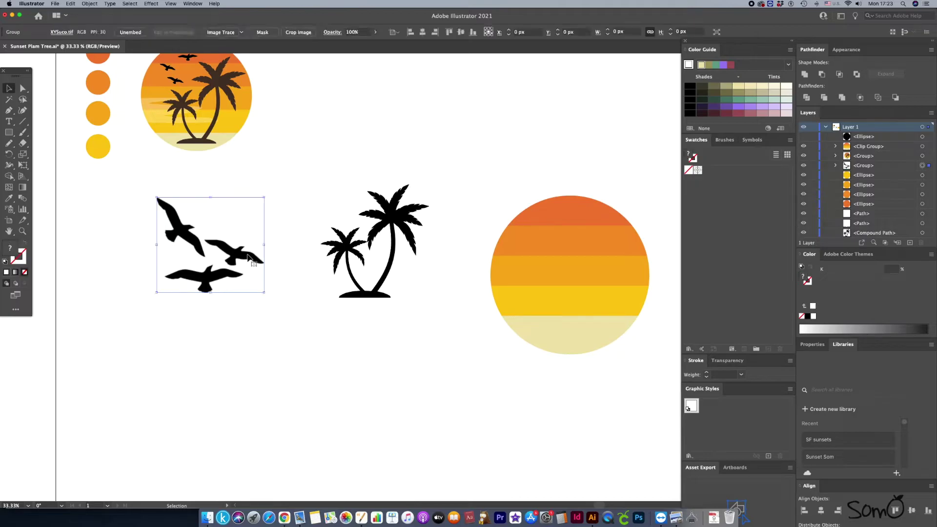
click(221, 32)
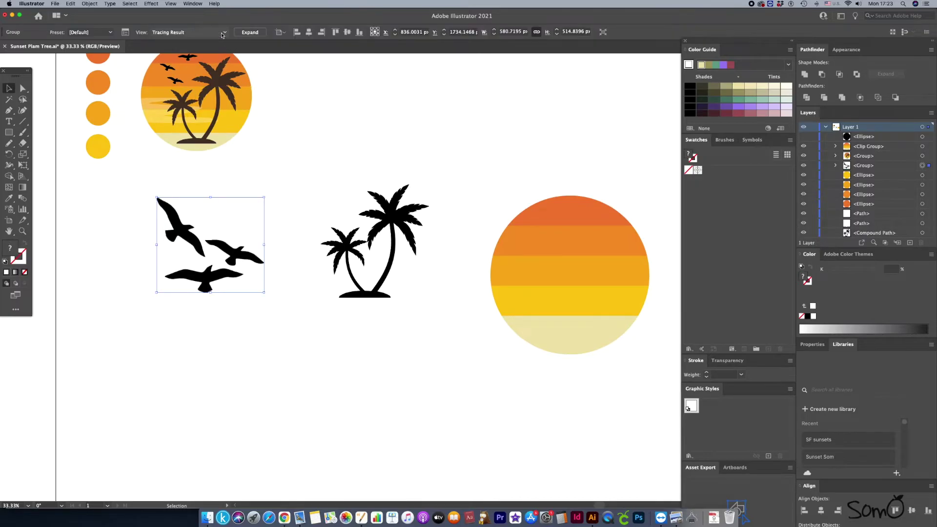
click(250, 32)
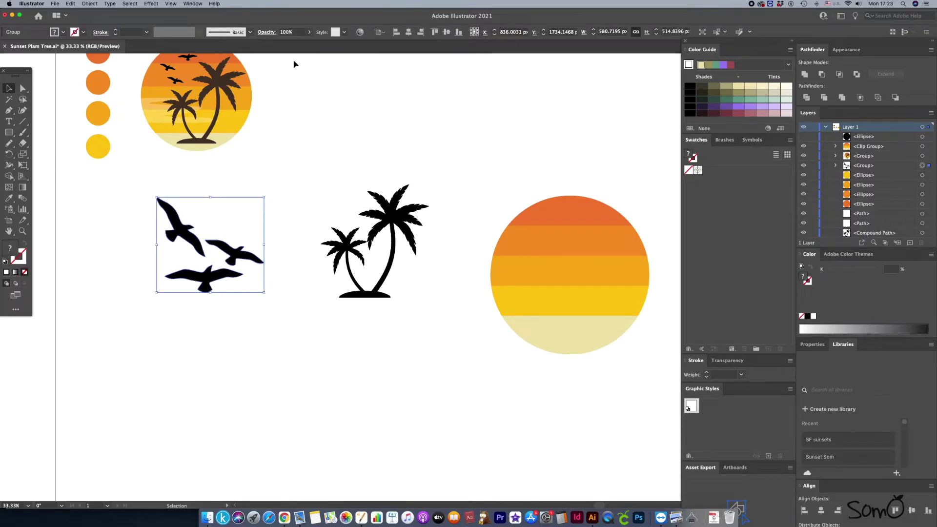
right_click(230, 234)
click(255, 293)
key(Delete)
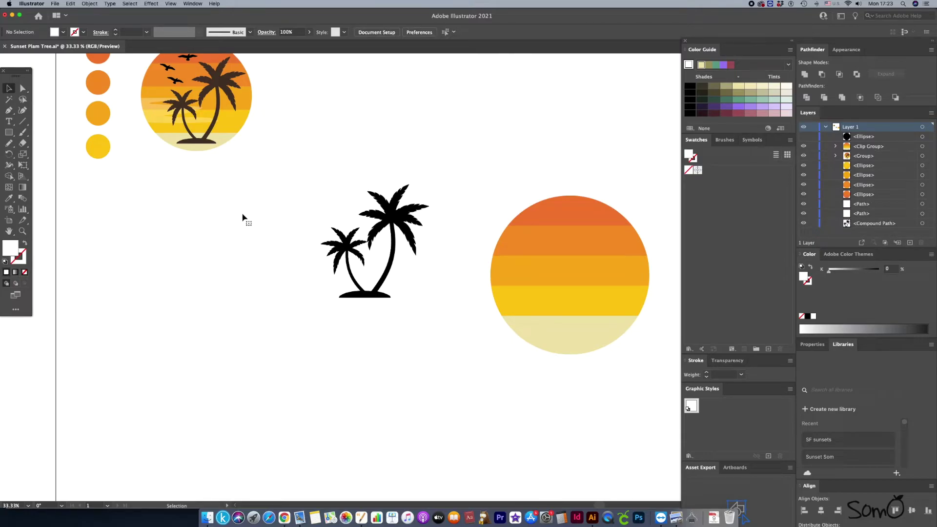
key(super+z)
Step: Ungroup the traced birds and delete only the white background rectangle behind them
right_click(245, 215)
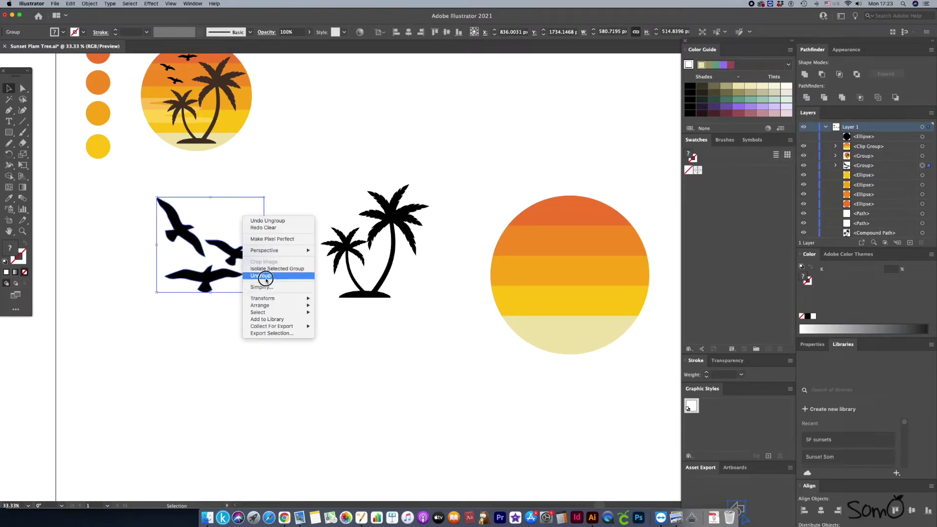
click(261, 271)
click(262, 210)
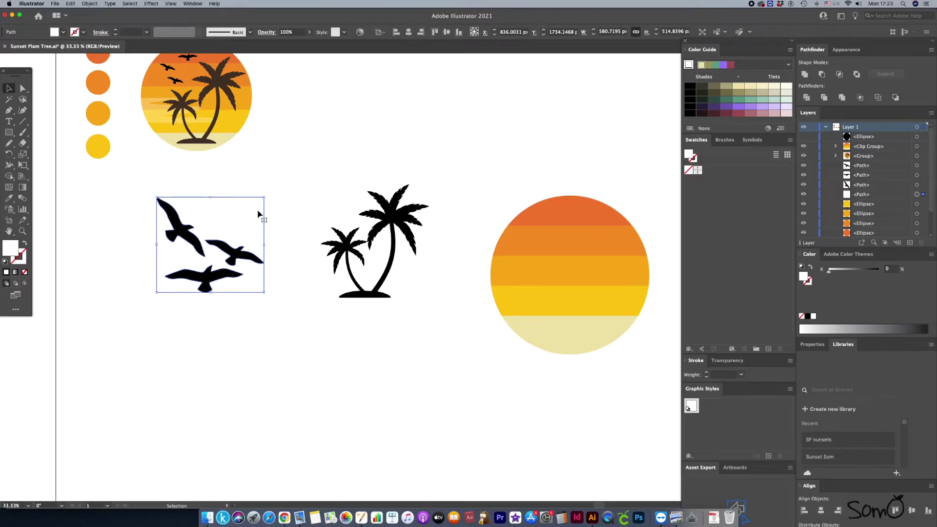
key(Delete)
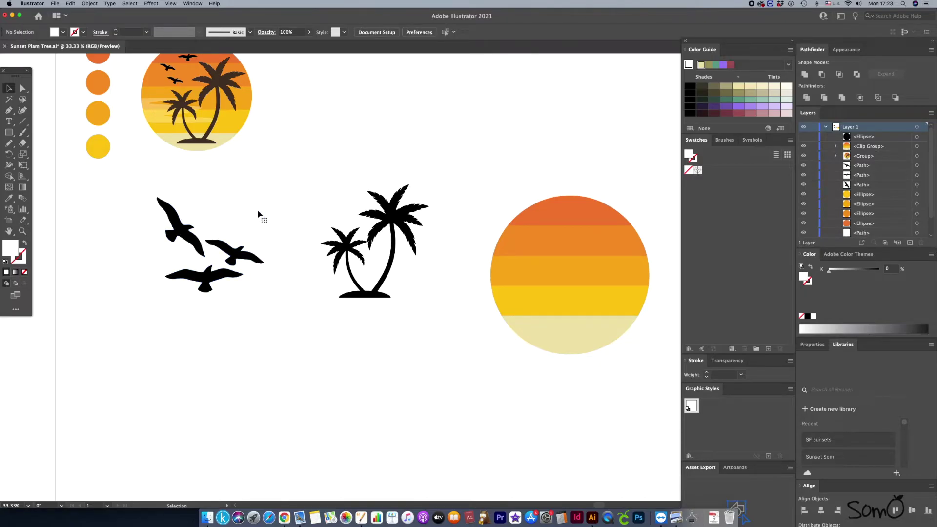
Step: Spread the three birds apart, moving the middle bird up between the reference badge and the palm trees
scroll(252, 219, right, 3)
mouse_move(148, 227)
mouse_down()
mouse_move(135, 219)
mouse_move(147, 212)
mouse_up()
drag(200, 250, 237, 178)
mouse_move(204, 273)
mouse_down()
mouse_move(224, 286)
mouse_move(218, 273)
mouse_up()
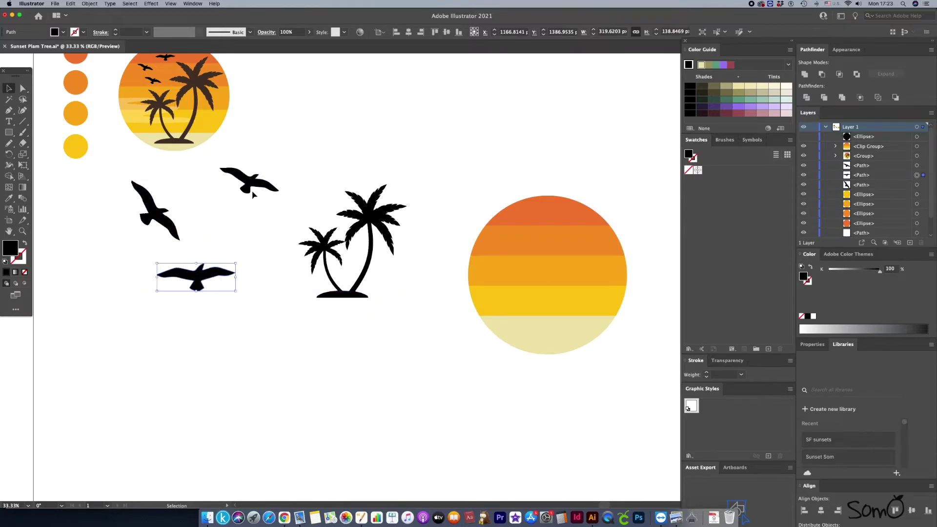
drag(253, 194, 234, 197)
key(shift+e)
mouse_move(357, 288)
mouse_down()
mouse_move(310, 247)
mouse_move(341, 285)
mouse_up()
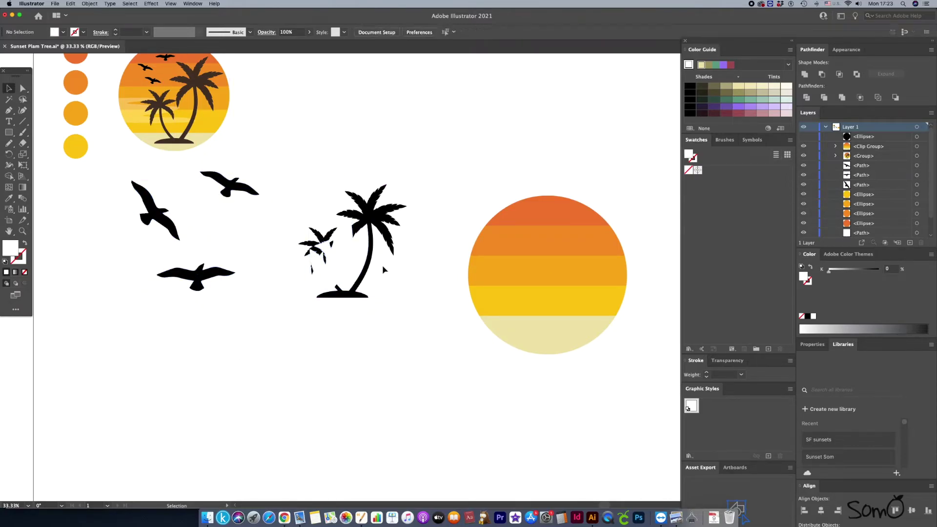
key(ctrl+z)
key(ctrl+z)
key(ctrl+z)
Step: Nudge the white shape between the palm trunks slightly right and move the palm trees slightly down and left
key(v)
click(347, 259)
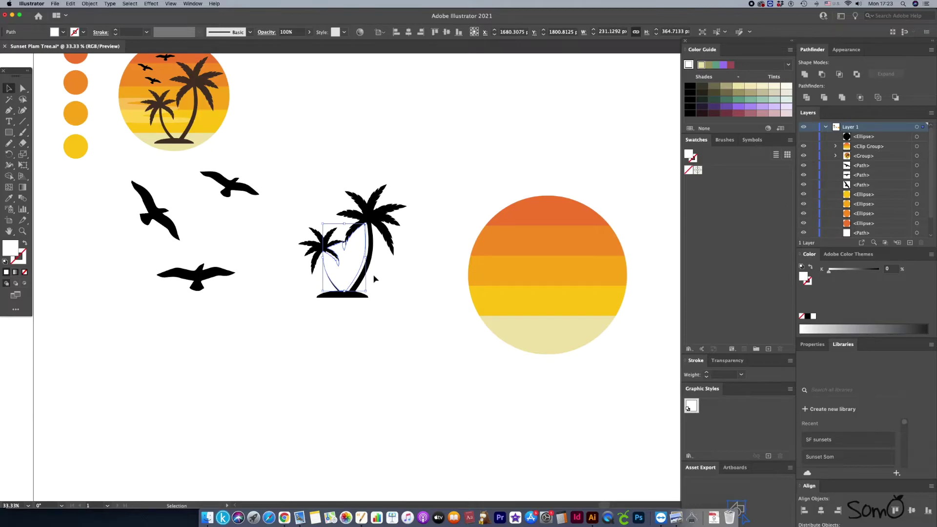
drag(353, 266, 356, 267)
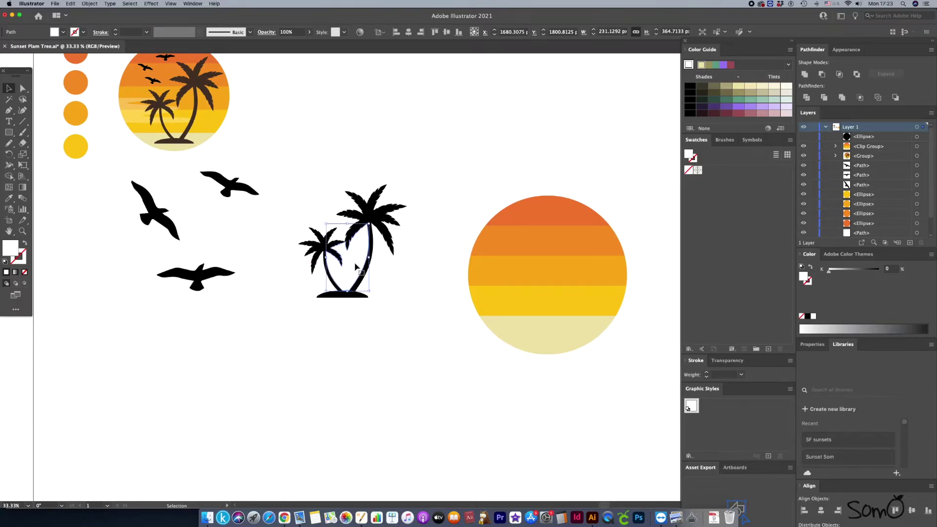
click(354, 262)
drag(313, 175, 389, 305)
drag(374, 207, 359, 213)
click(400, 291)
Step: Move the striped sunset circle left and slightly up, closer to the palm trees
scroll(399, 291, right, 1)
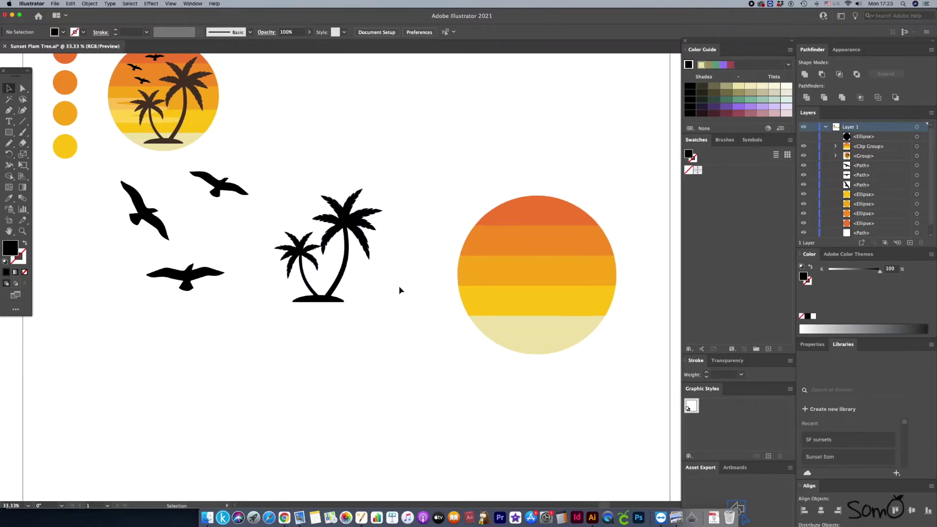
scroll(410, 287, left, 2)
scroll(409, 287, right, 2)
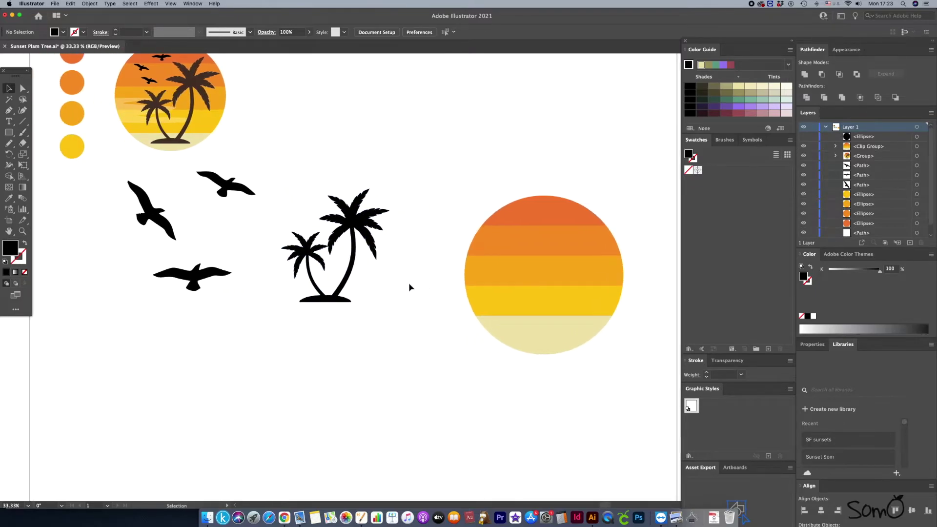
drag(570, 321, 526, 309)
click(389, 337)
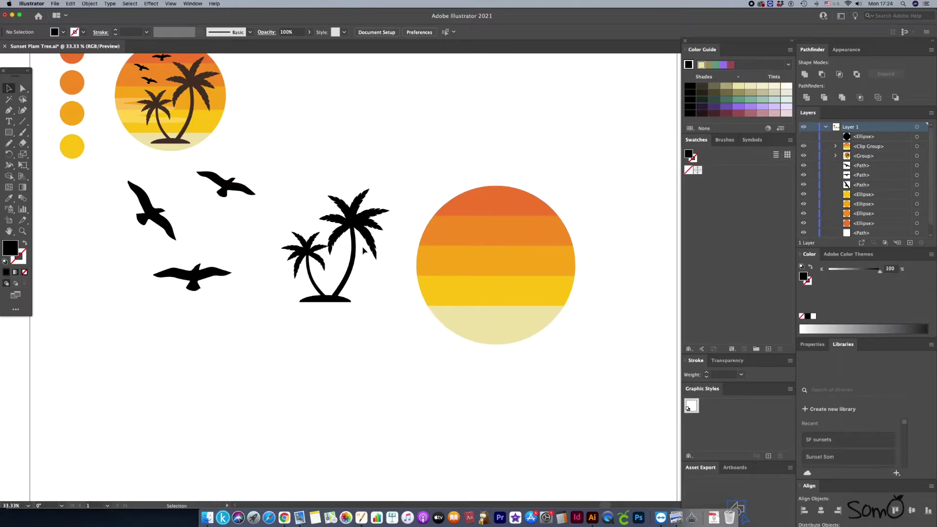
Step: Bring the palm trees to the front and place them over the lower part of the striped sunset circle
drag(354, 228, 423, 215)
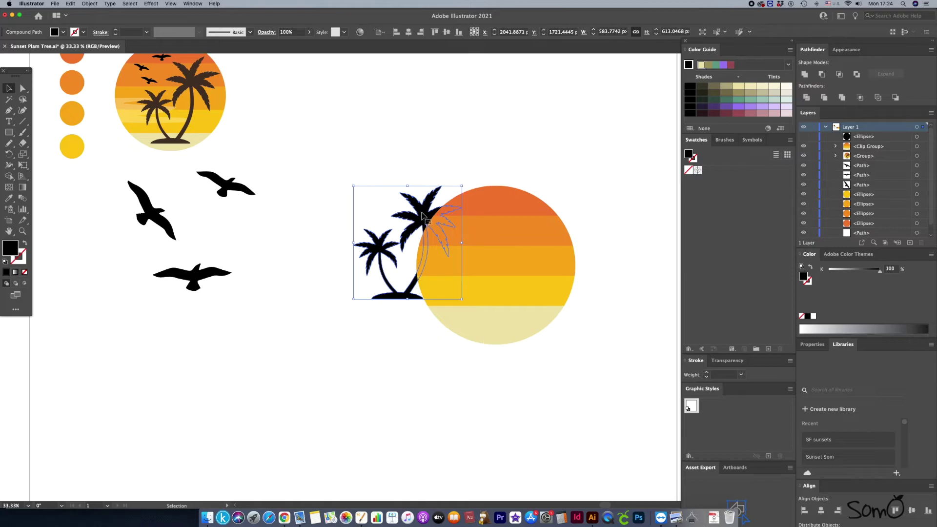
right_click(420, 215)
mouse_move(442, 300)
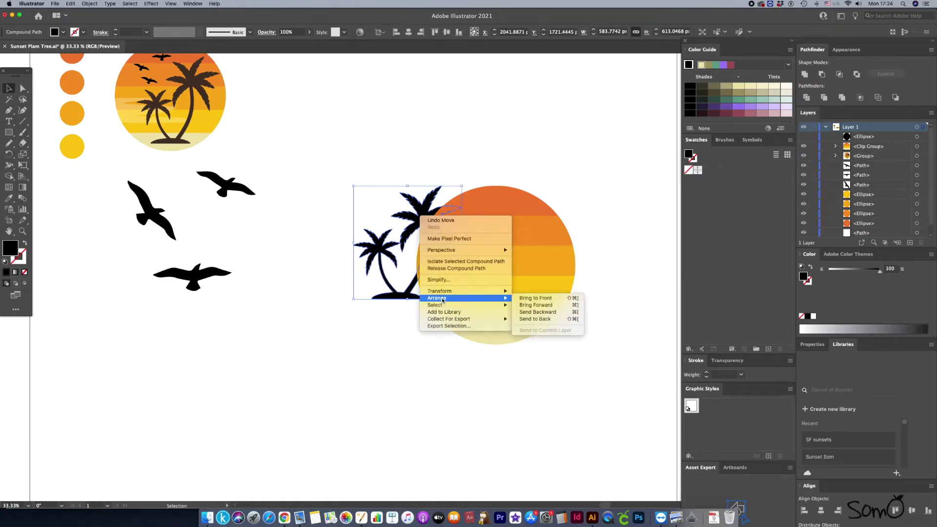
click(528, 299)
drag(408, 247, 481, 264)
Step: Move the striped circle and palm trees together to the left, closer to the birds
drag(385, 190, 560, 345)
drag(547, 276, 445, 238)
key(super+shift+a)
scroll(547, 293, up, 1)
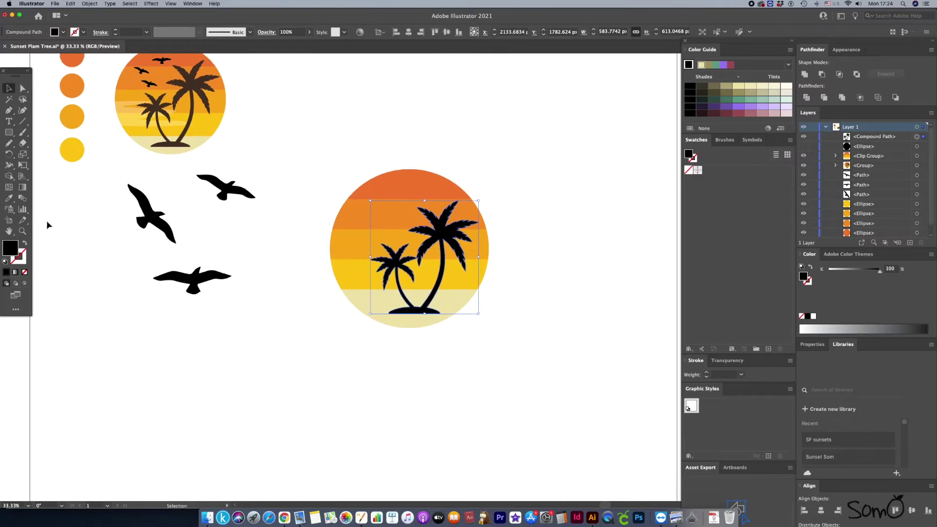
Step: Recolour the palm trees with the dark brown sampled from the reference badge's palms and enlarge them slightly
click(9, 200)
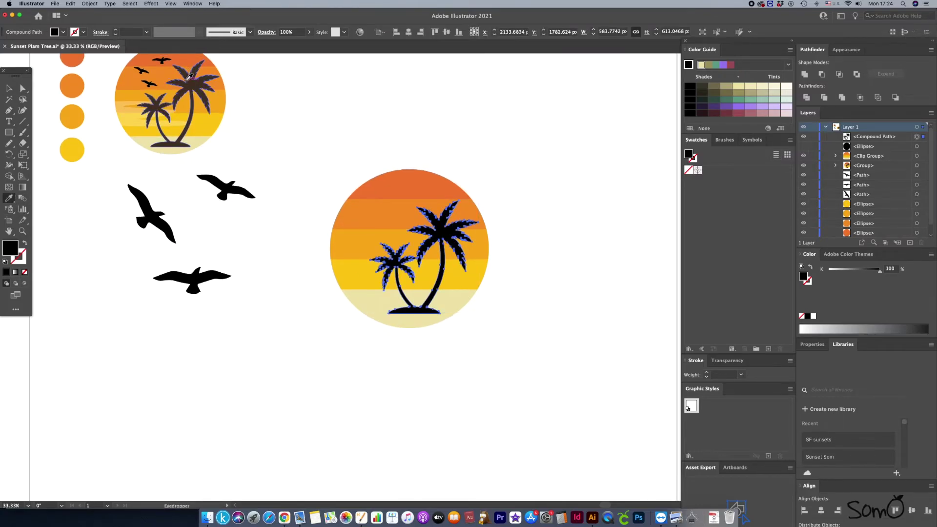
click(195, 79)
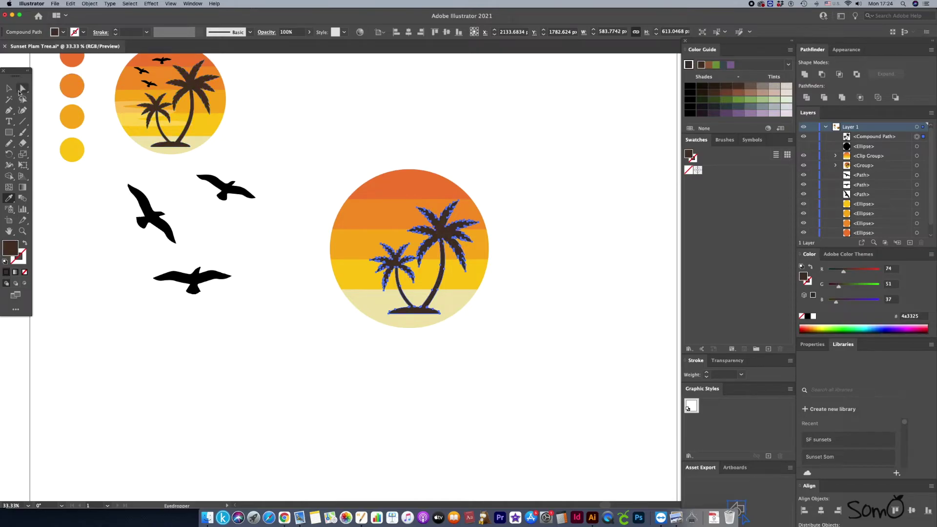
click(9, 88)
drag(370, 201, 368, 197)
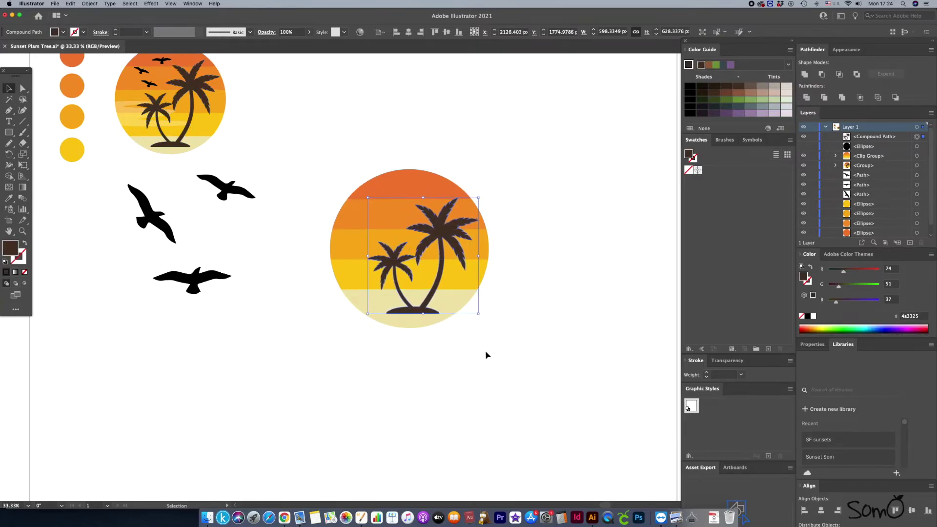
click(503, 374)
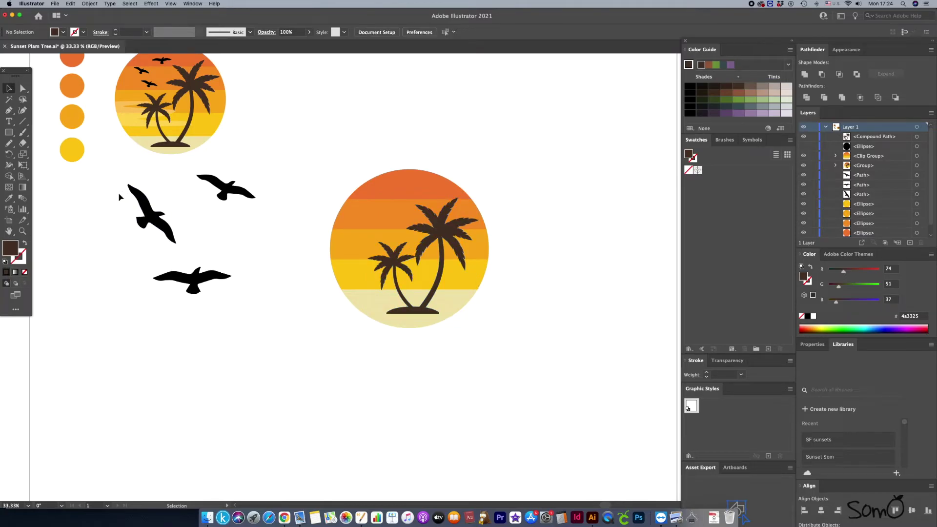
Step: Move the three black birds right, closer to the striped circle, with the upper one overlapping its edge
drag(125, 190, 270, 317)
click(269, 317)
drag(235, 186, 346, 207)
drag(149, 217, 244, 232)
drag(222, 277, 279, 265)
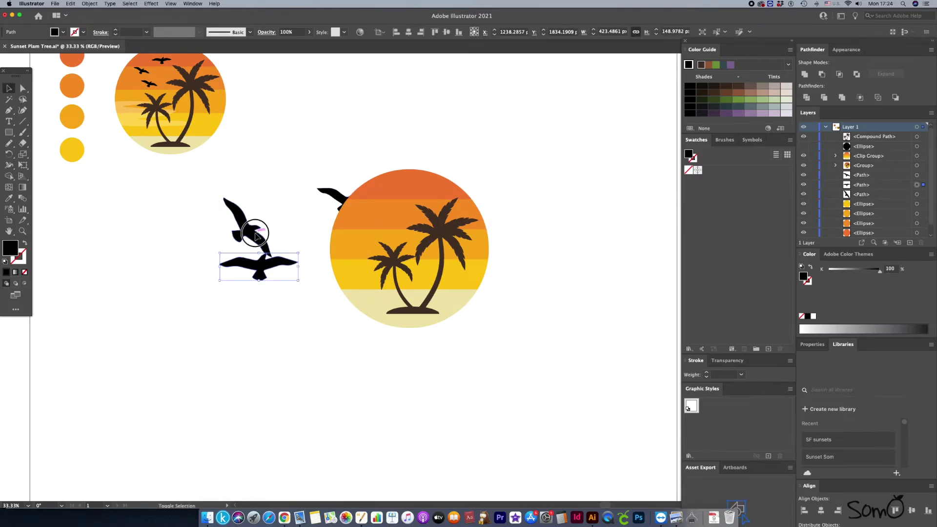
Step: Bring all three birds to the front of the striped circle
shift+click(258, 234)
shift+click(326, 192)
right_click(321, 198)
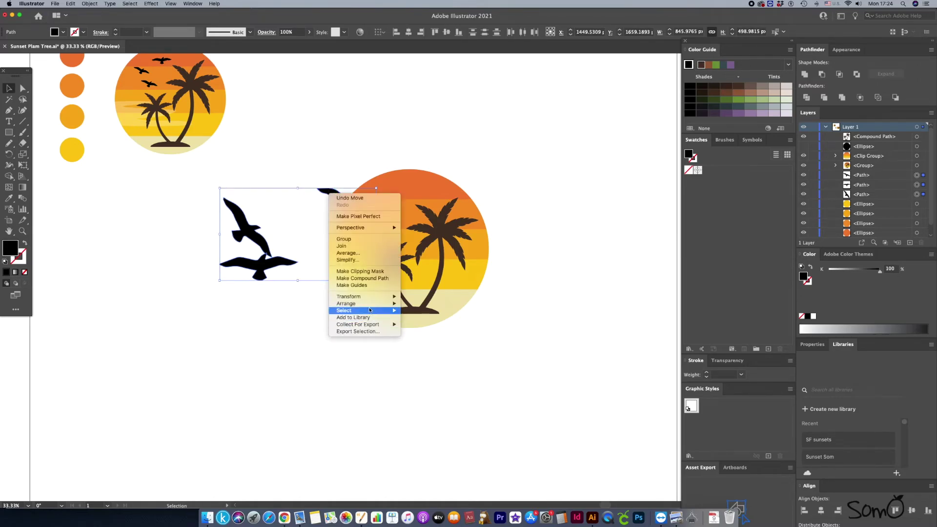
mouse_move(369, 305)
click(430, 303)
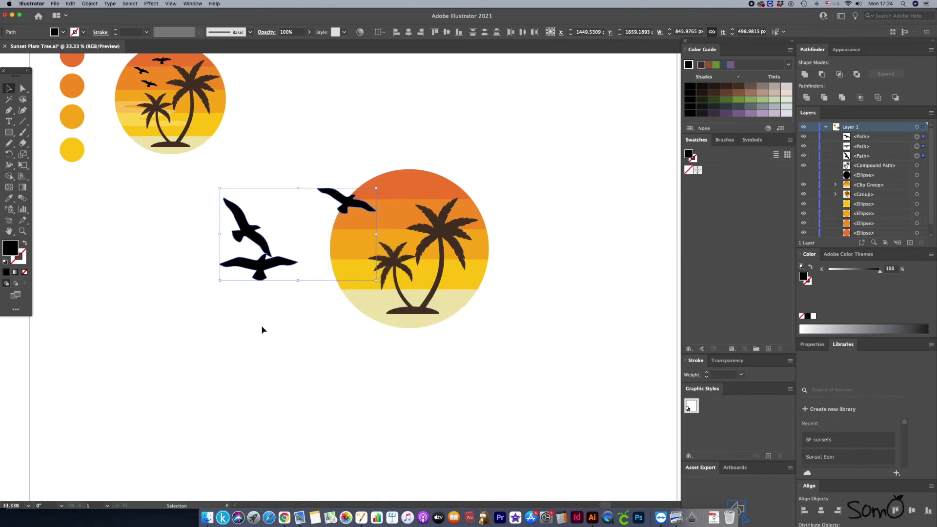
click(261, 328)
Step: Shrink the birds and arrange them diagonally over the circle's upper-left area, with the largest in the top band
drag(268, 269, 360, 237)
drag(348, 202, 413, 191)
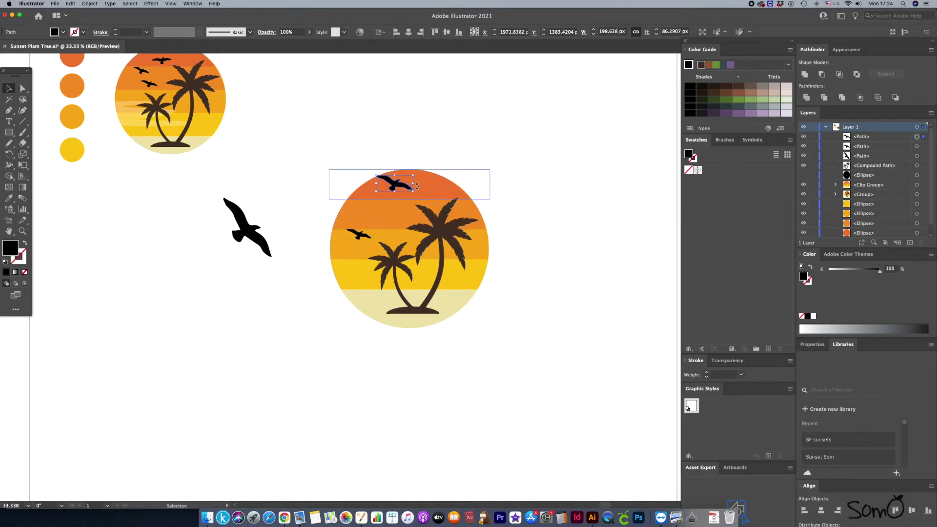
click(361, 195)
drag(352, 182, 389, 220)
Step: Move the circle, palm trees and birds together left and slightly up, closer to the reference badge
drag(303, 178, 513, 344)
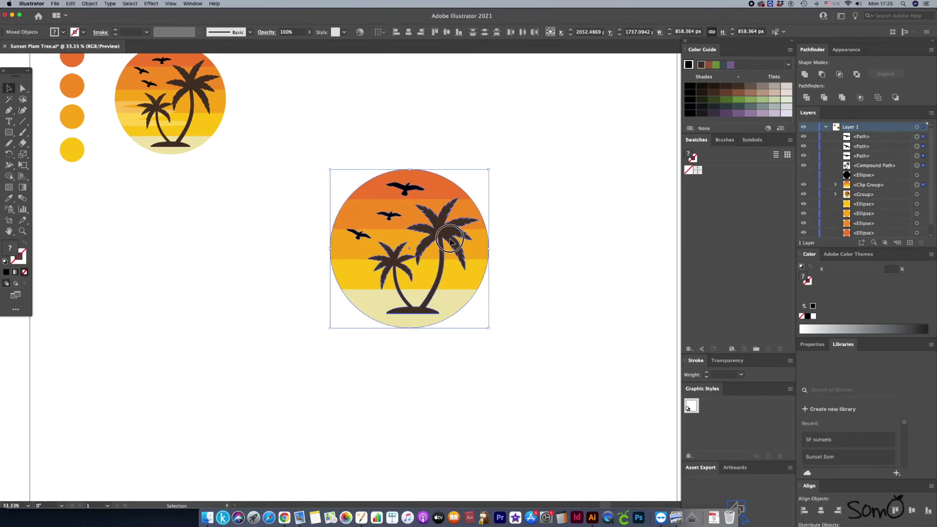
drag(449, 241, 405, 225)
click(535, 308)
drag(94, 101, 128, 123)
click(189, 223)
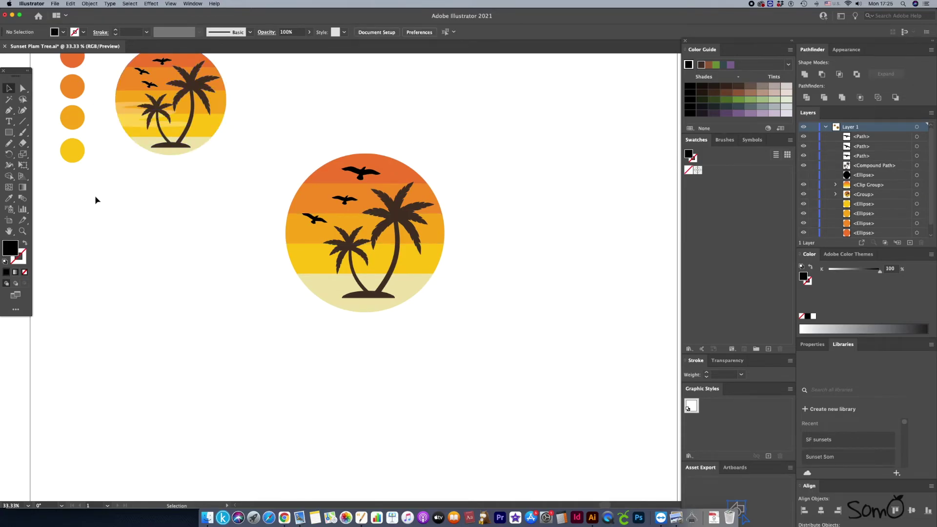
Step: Set the fill to white and draw a wavy cloud shape about 654 by 275 px with the Pencil across the circle's left side
click(10, 144)
double_click(9, 249)
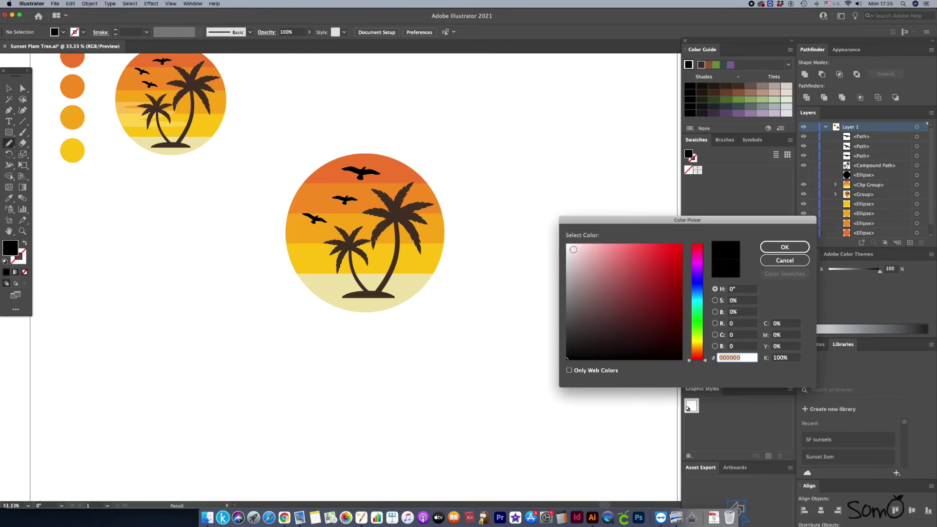
drag(573, 249, 559, 236)
click(784, 247)
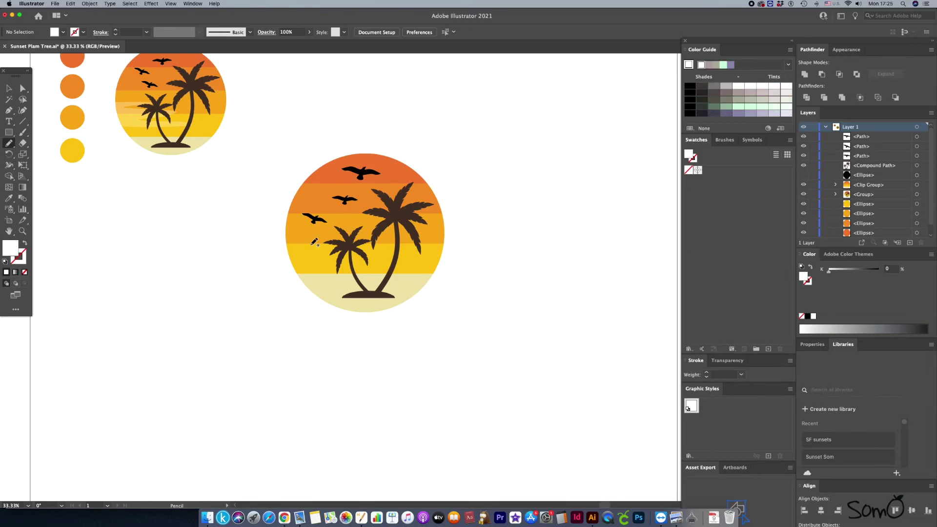
mouse_move(274, 221)
mouse_down()
mouse_move(347, 223)
mouse_move(326, 231)
mouse_move(386, 236)
mouse_move(357, 250)
mouse_move(390, 260)
mouse_move(382, 269)
mouse_move(305, 270)
mouse_move(279, 259)
mouse_move(277, 221)
mouse_up()
click(7, 200)
click(225, 235)
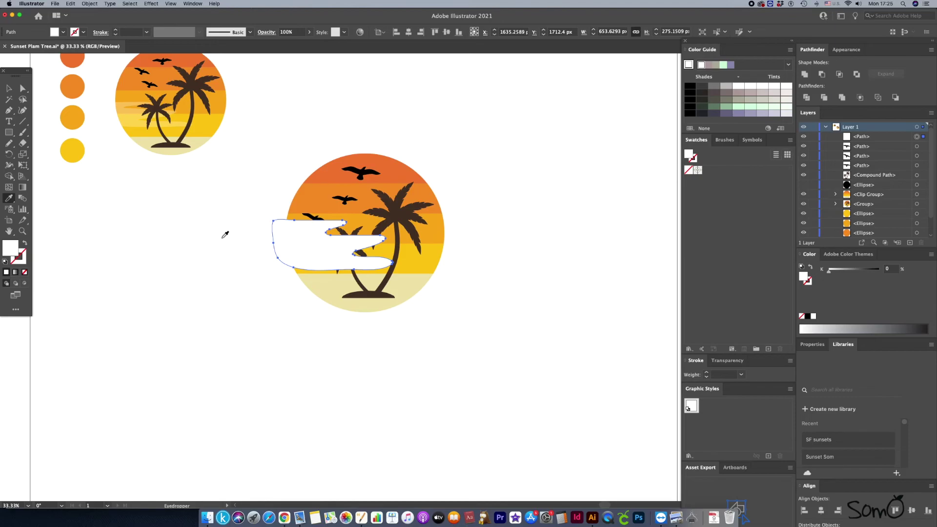
Step: Set the white cloud shape's opacity to 30% and move it lower on the circle
click(7, 90)
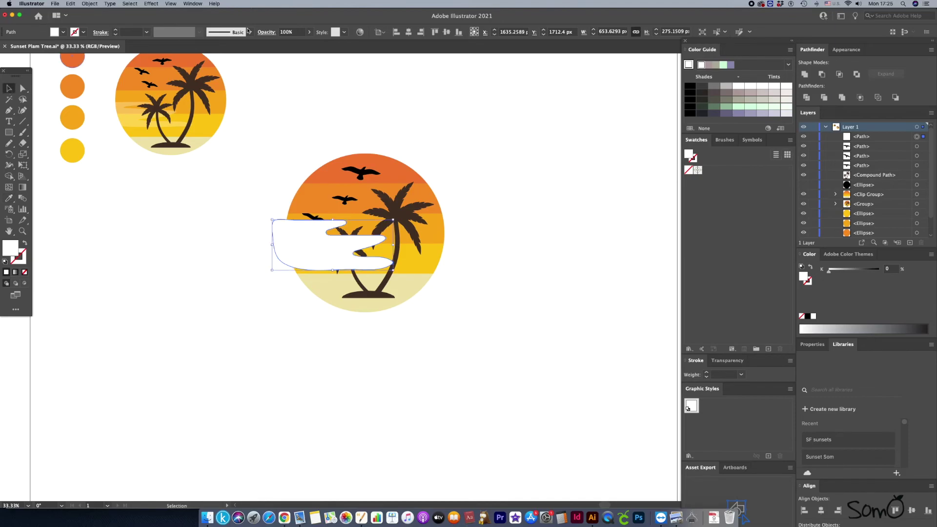
click(293, 32)
text(30)
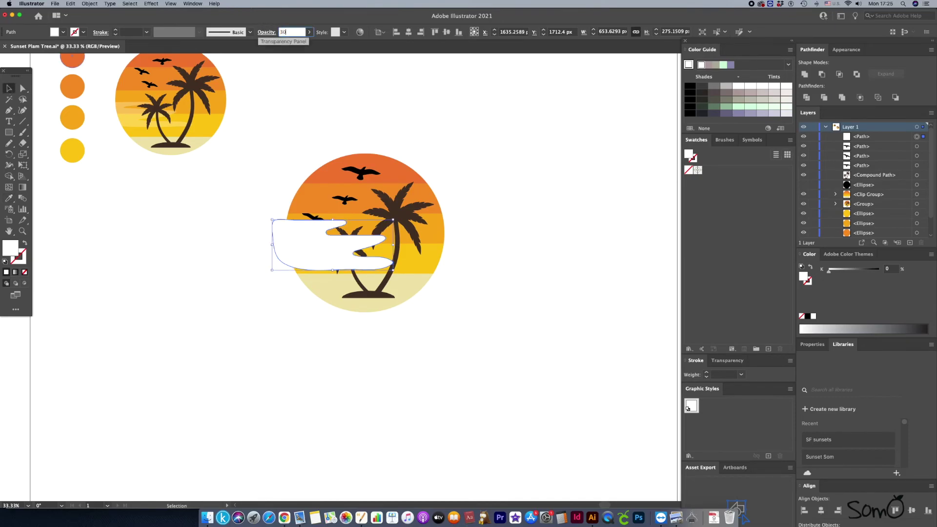
key(Return)
click(236, 215)
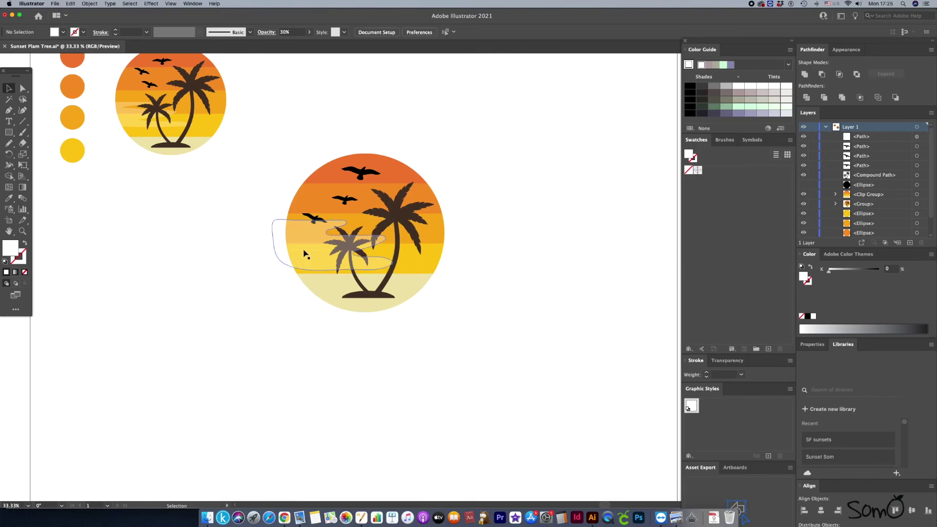
drag(305, 253, 310, 276)
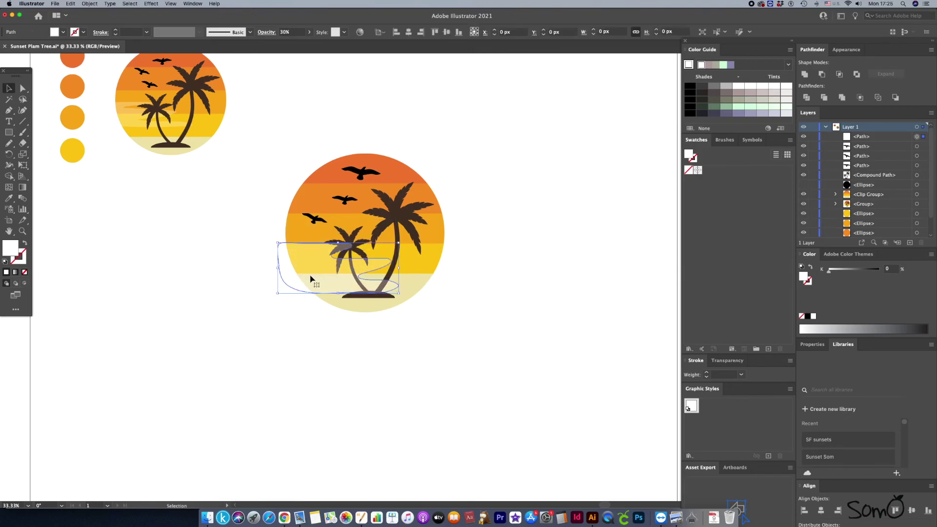
Step: Bring the palm trees in front of the translucent cloud shape and nudge the cloud slightly up
click(391, 212)
right_click(391, 212)
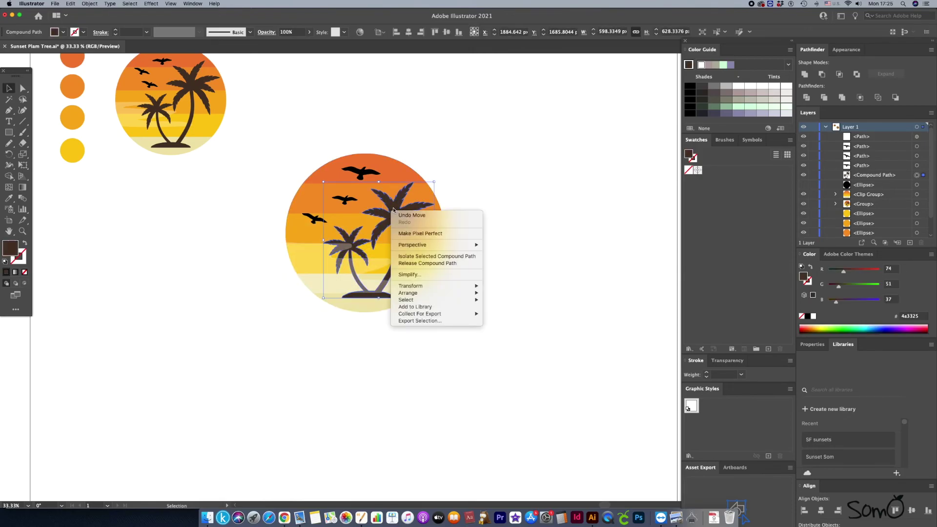
mouse_move(454, 293)
click(512, 292)
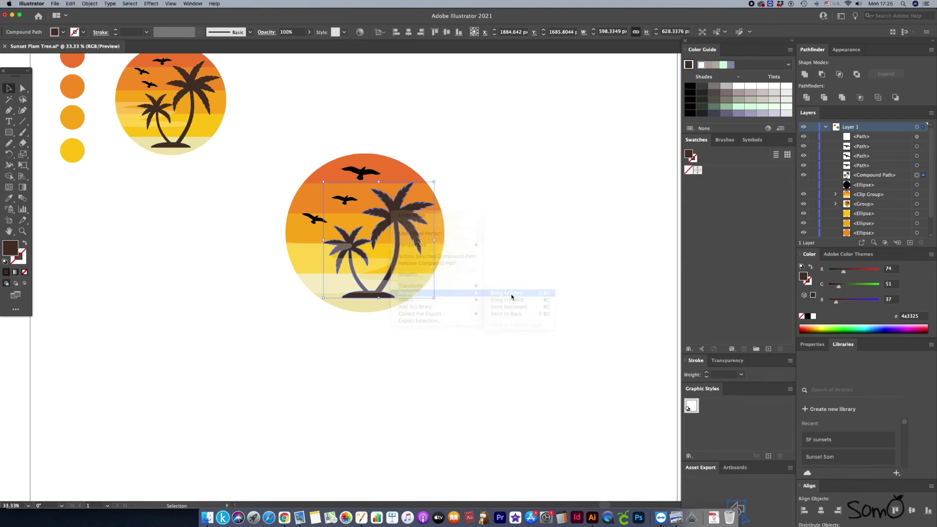
click(507, 295)
drag(317, 271, 317, 264)
click(481, 295)
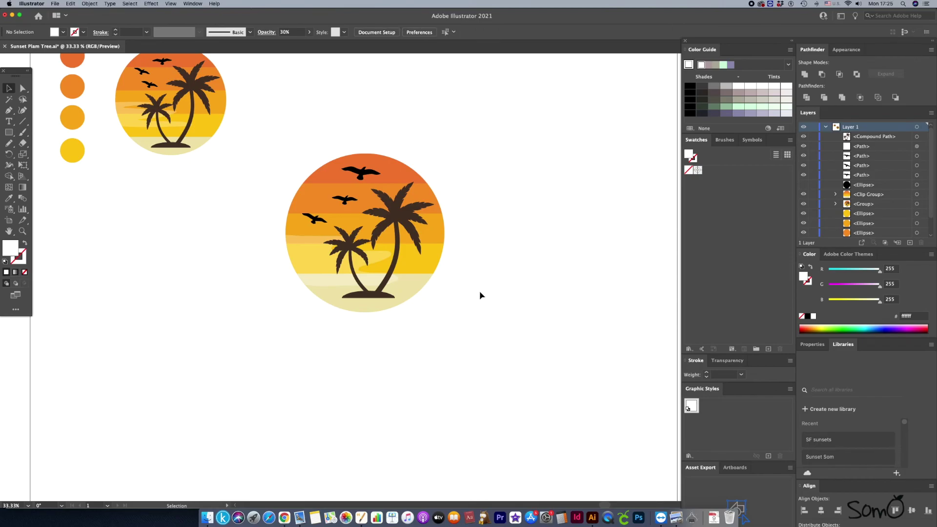
scroll(477, 430, up, 2)
key(super+equal)
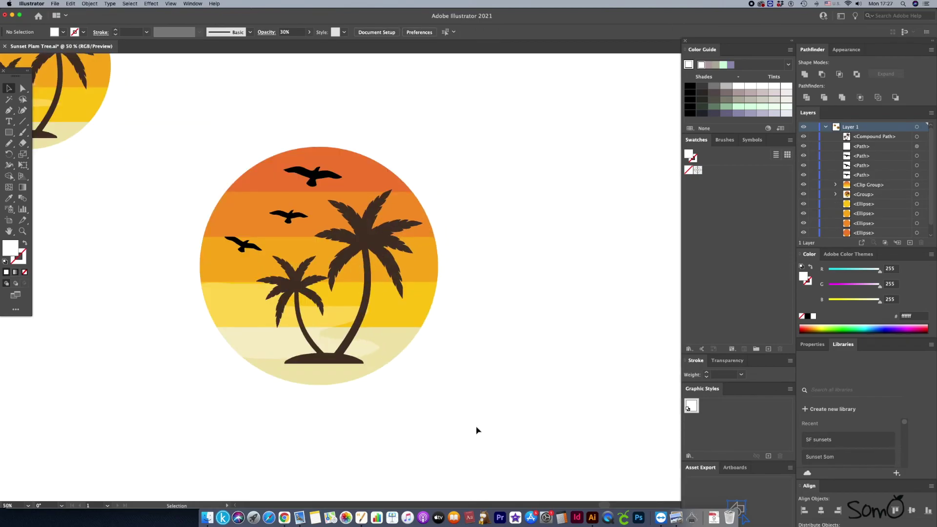
scroll(477, 429, left, 3)
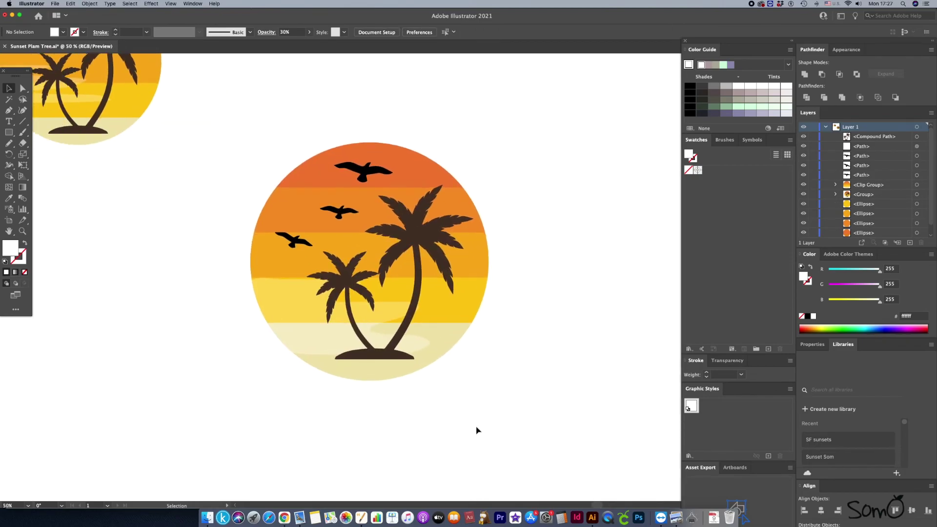
key(super+equal)
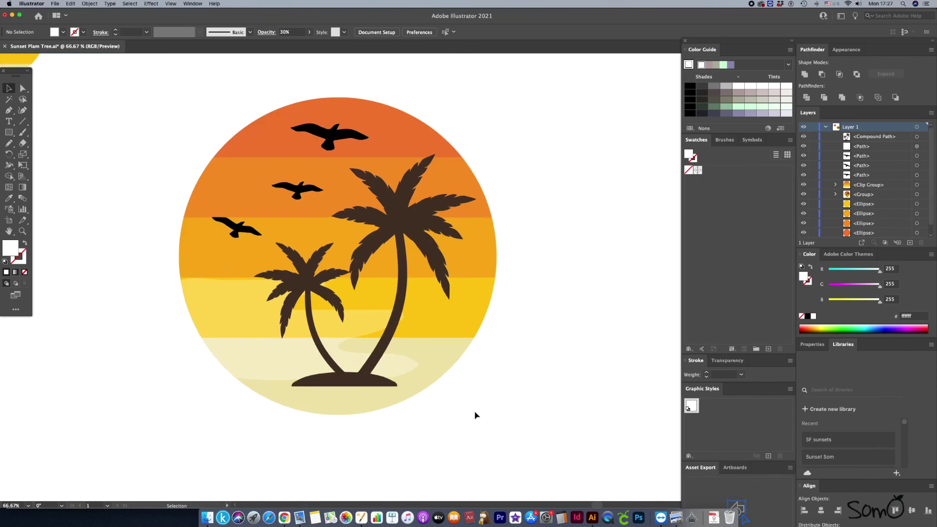
scroll(520, 413, up, 1)
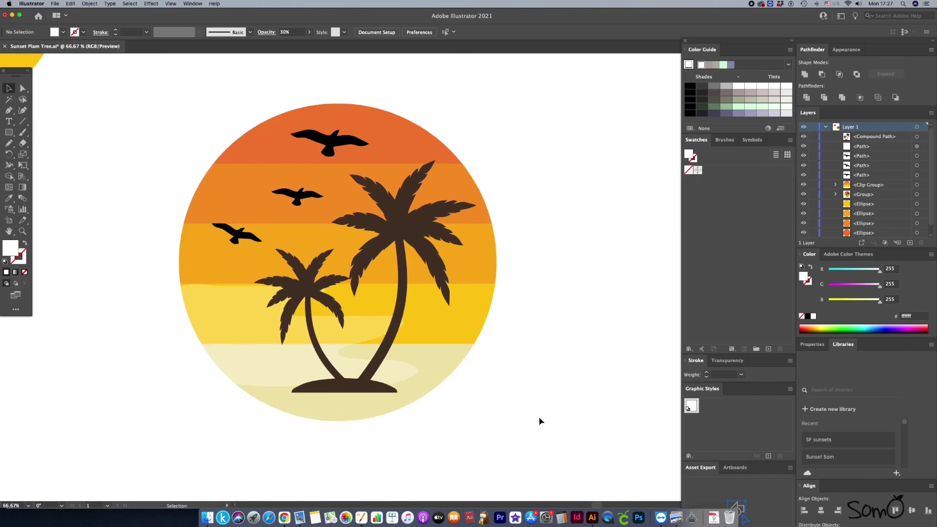